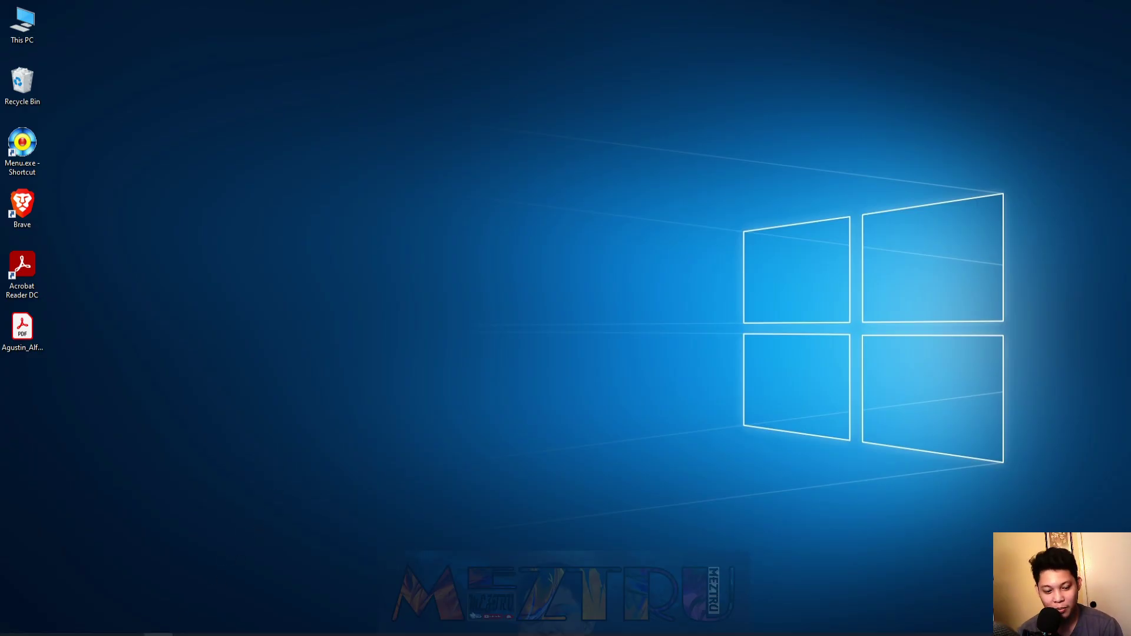
# Switch to the private Brave browser window and load the site lms.deped.gov.ph.
pyautogui.click(158, 634)
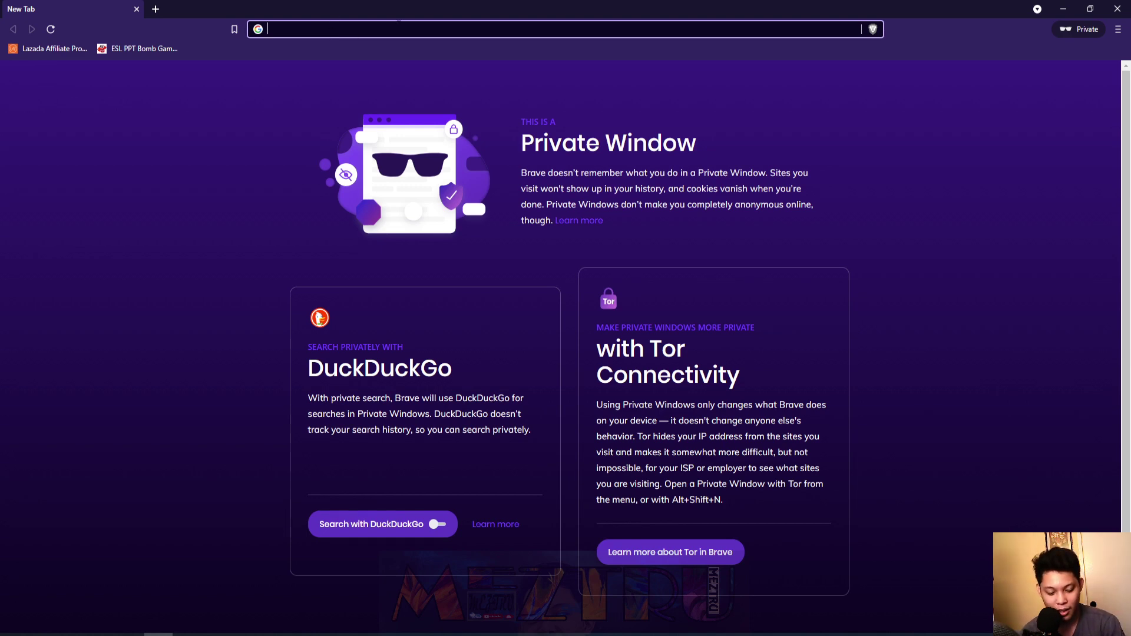
pyautogui.write('lms')
pyautogui.write('.deped.')
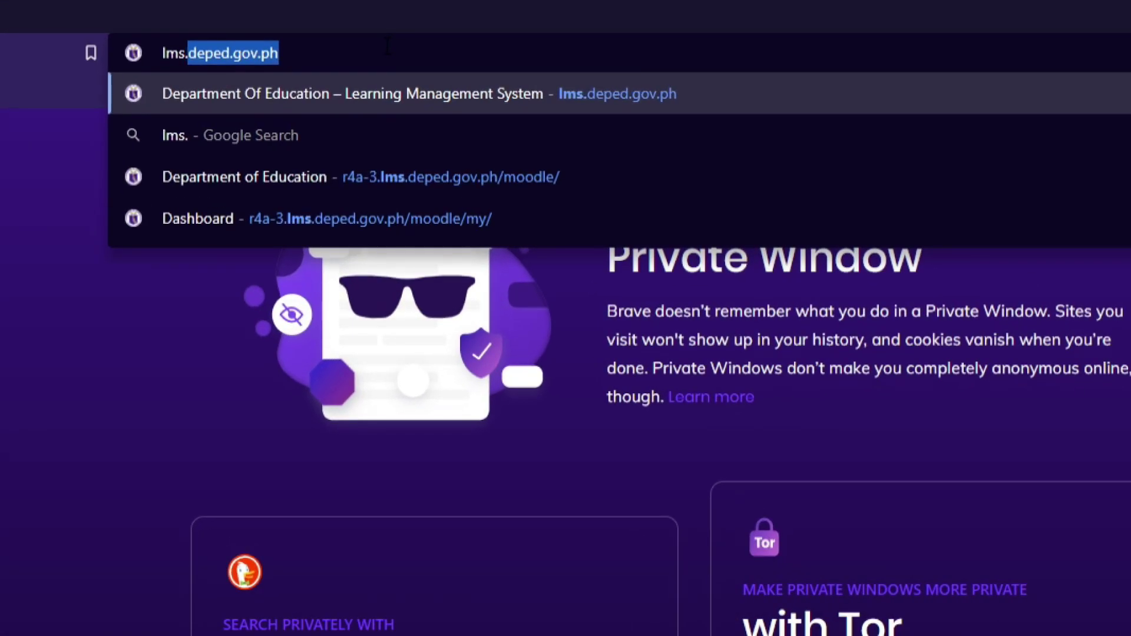
pyautogui.write('gov.ph')
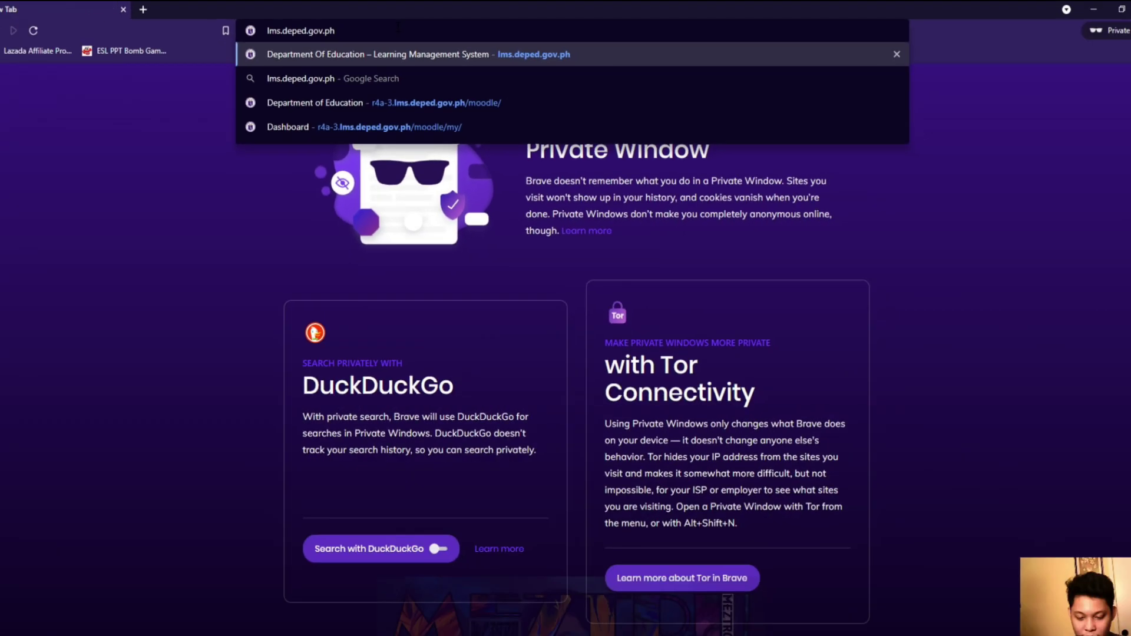
pyautogui.press('Return')
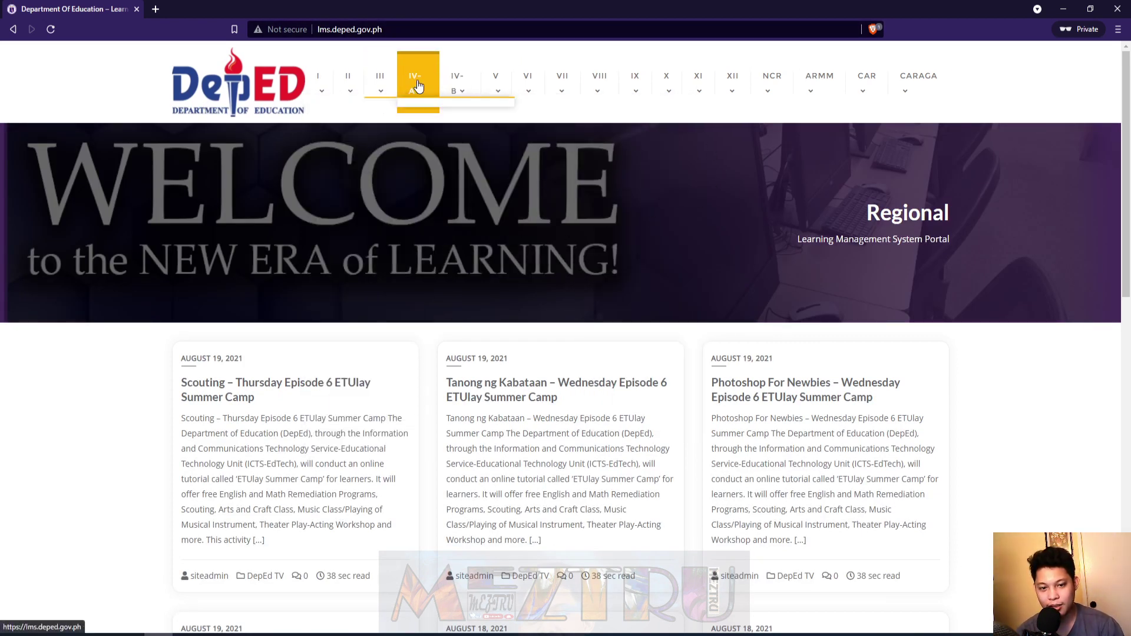
# Open the regional learning portal for Antipolo City, listed under region IV-A in group IVa – 3.
pyautogui.moveTo(453, 81)
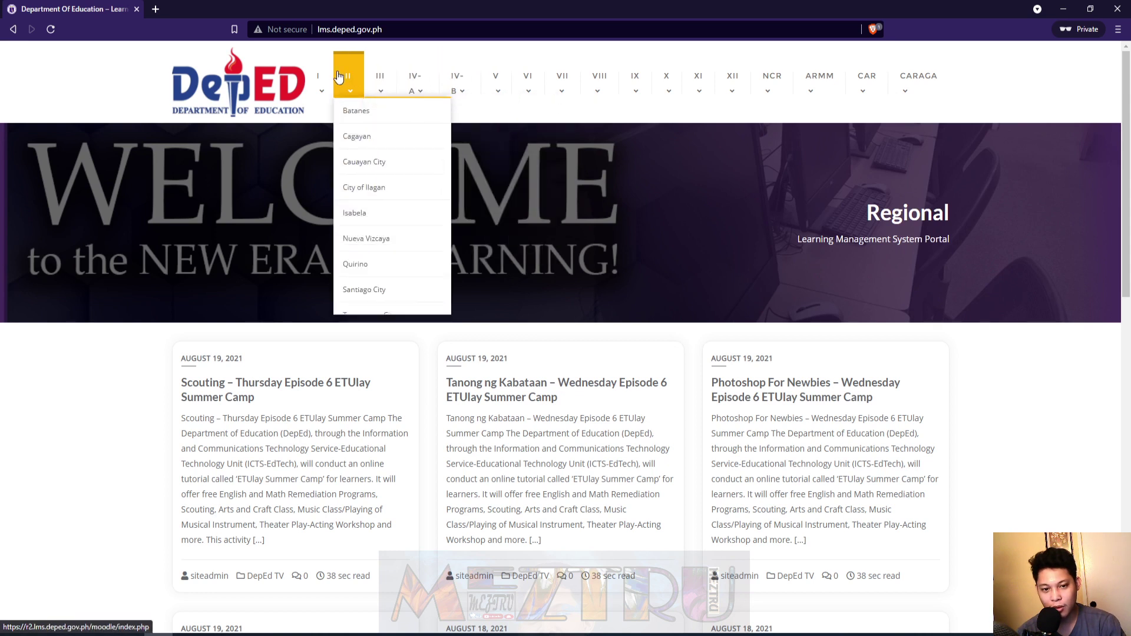
pyautogui.moveTo(381, 81)
pyautogui.moveTo(415, 85)
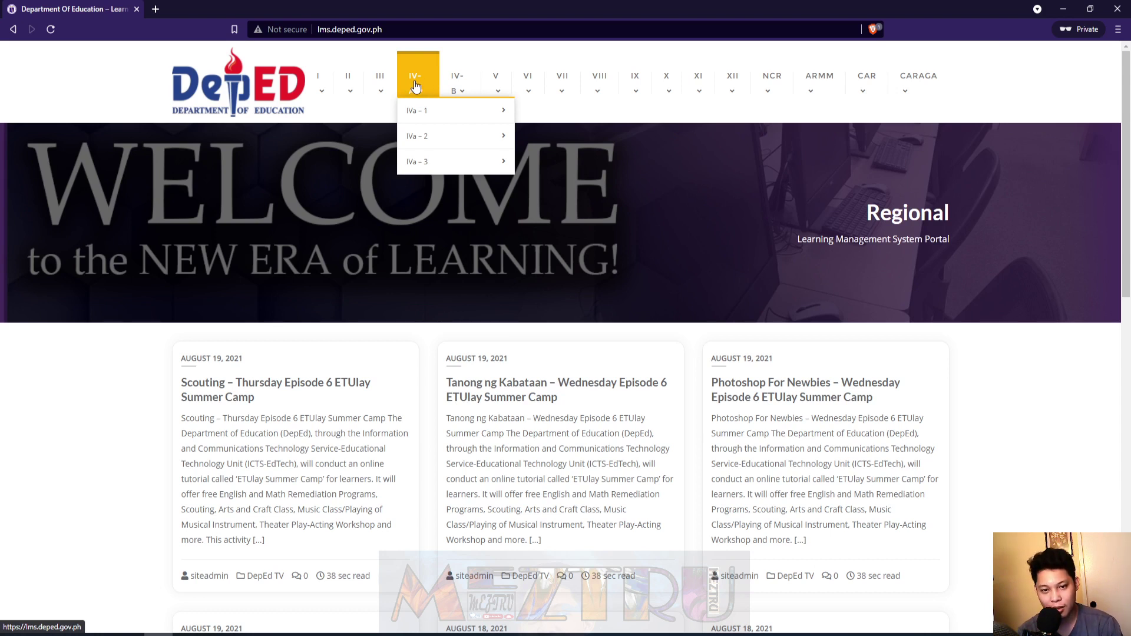
pyautogui.moveTo(419, 164)
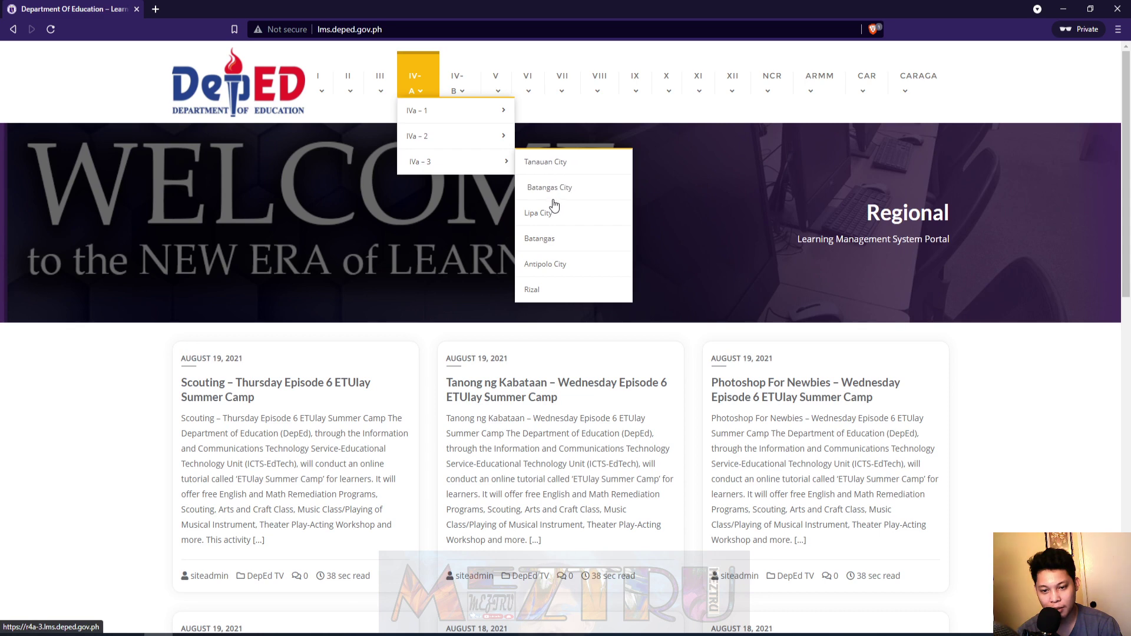
pyautogui.click(549, 265)
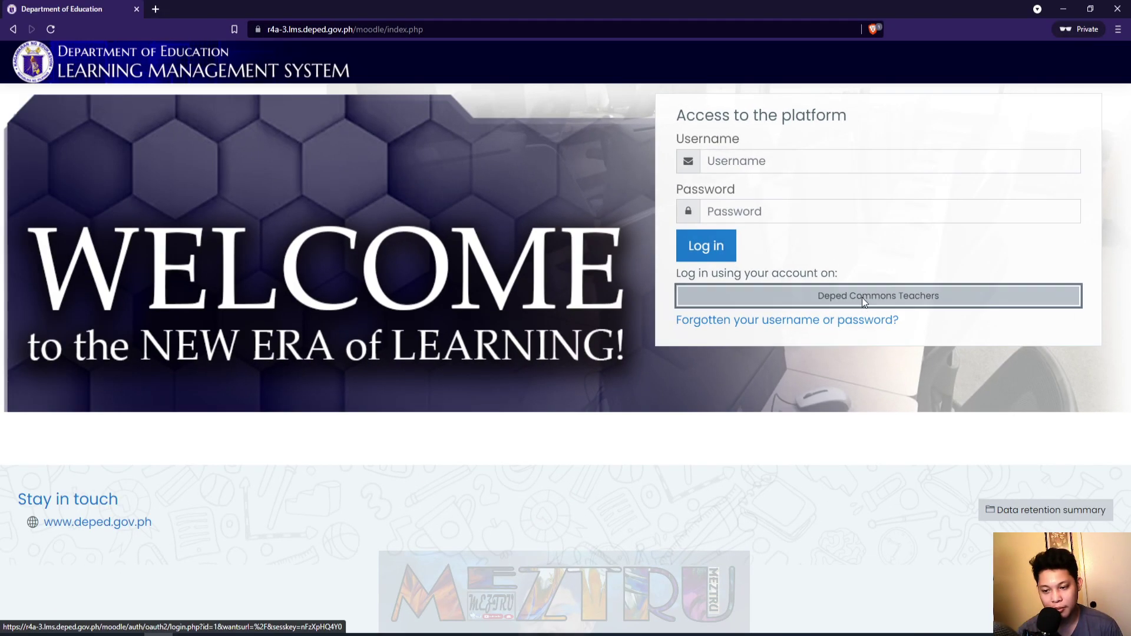
# Choose to log in as Deped Commons Teachers with a Google account, declining the Google Translate extension.
pyautogui.click(729, 272)
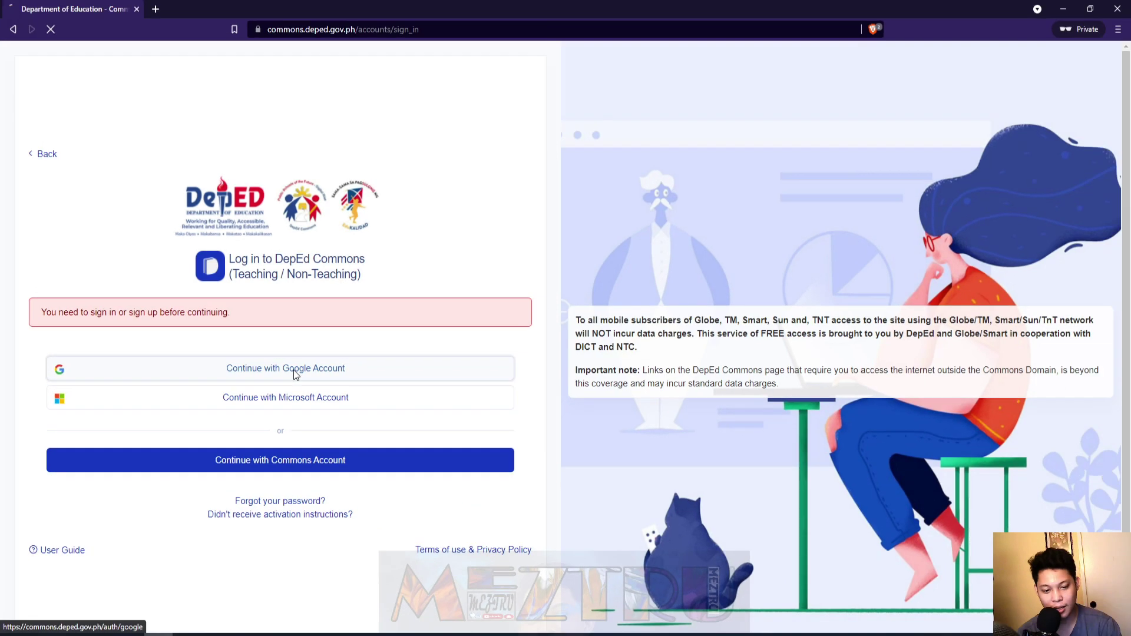
pyautogui.click(442, 391)
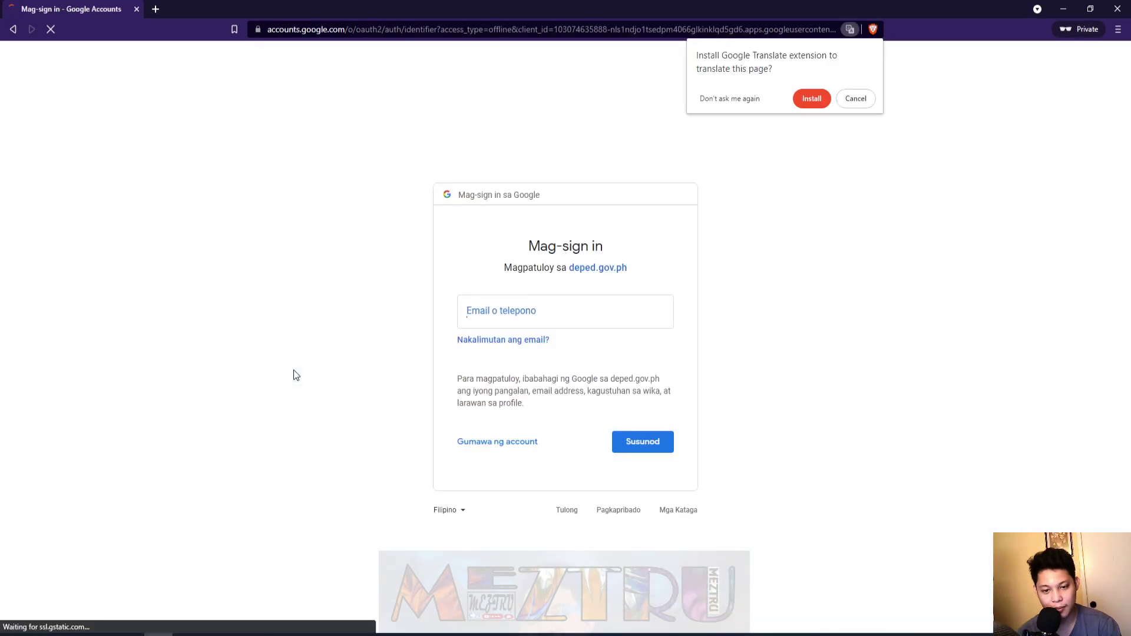
pyautogui.click(864, 101)
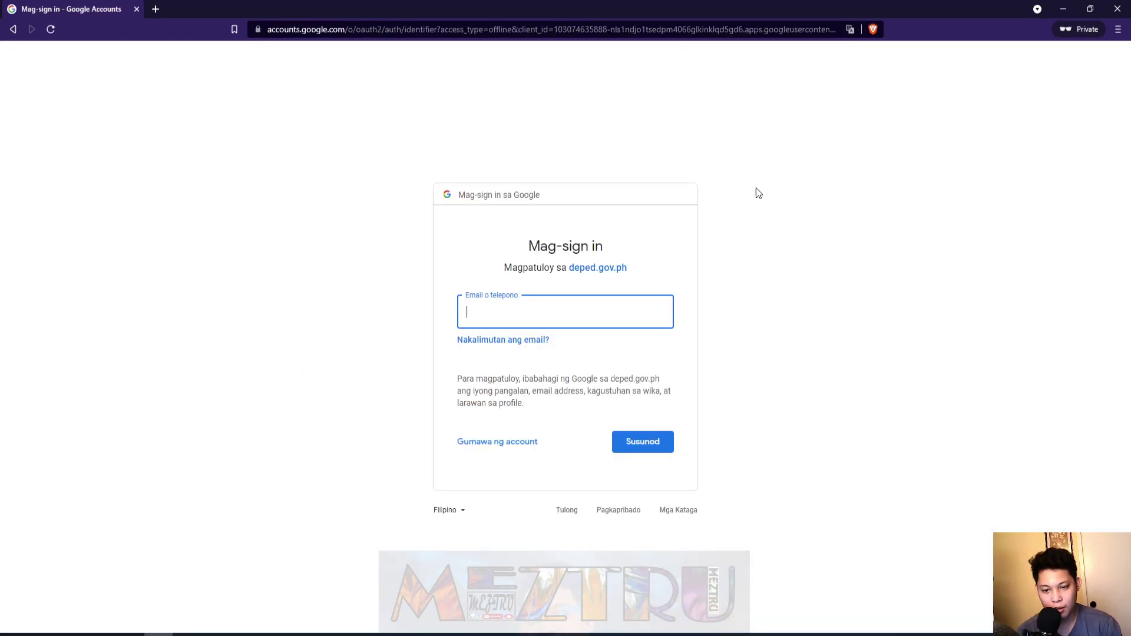
# Sign in to Google by entering the DepEd account e-mail and the account password.
pyautogui.click(623, 320)
pyautogui.click(583, 344)
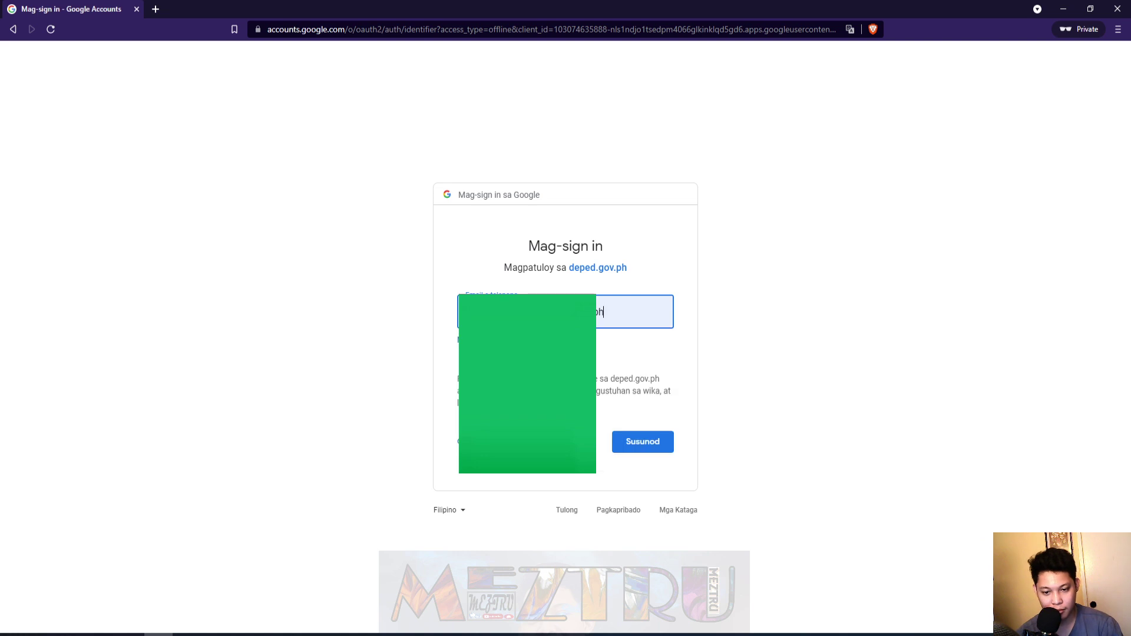
pyautogui.click(648, 445)
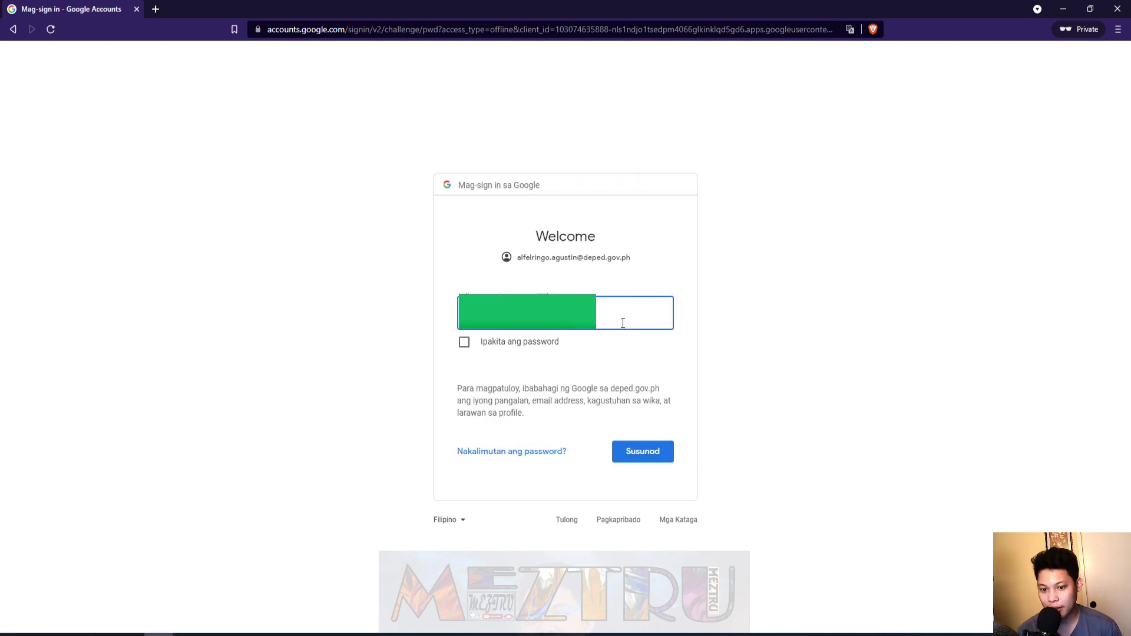
pyautogui.press('Return')
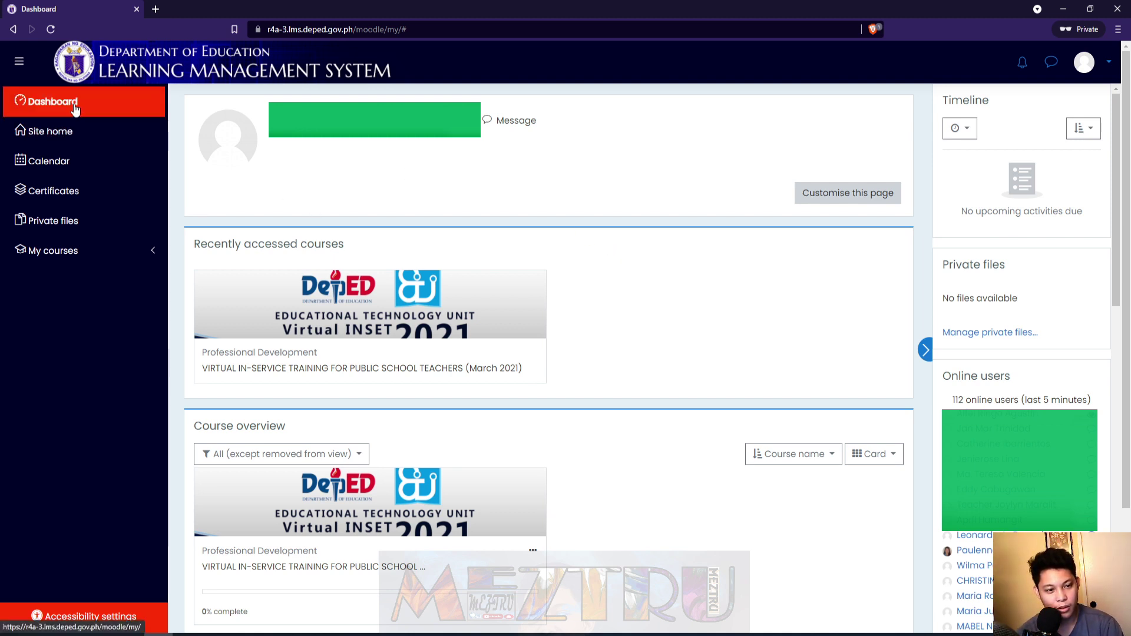
# From the site home, open the Professional Development category and access the PNPKI Digital Certificate application requirement course.
pyautogui.click(70, 141)
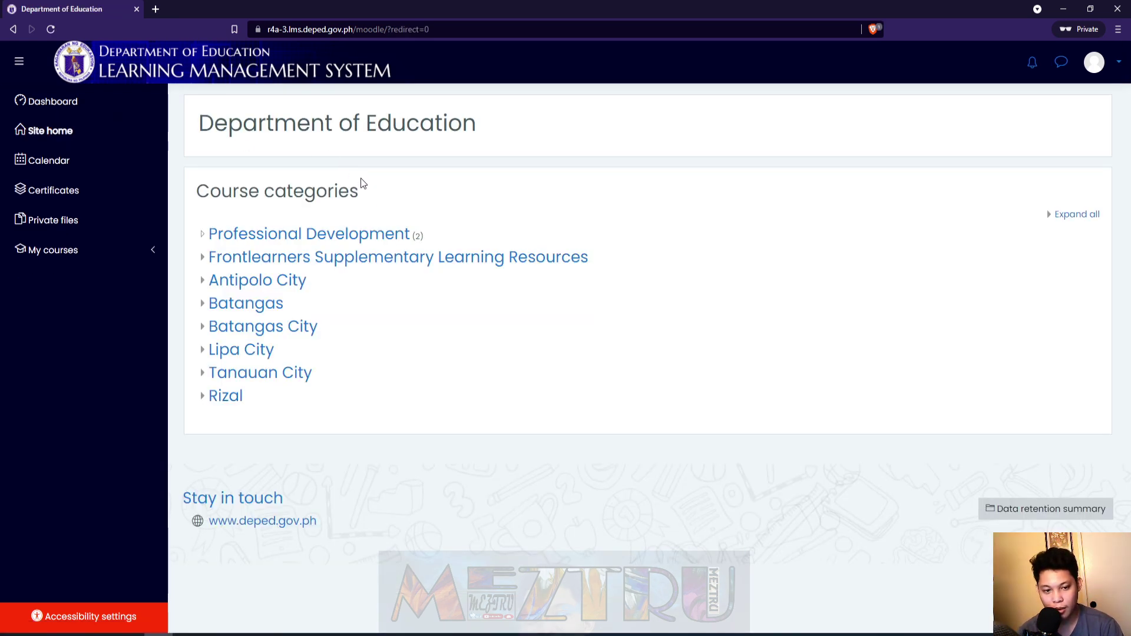
pyautogui.click(299, 236)
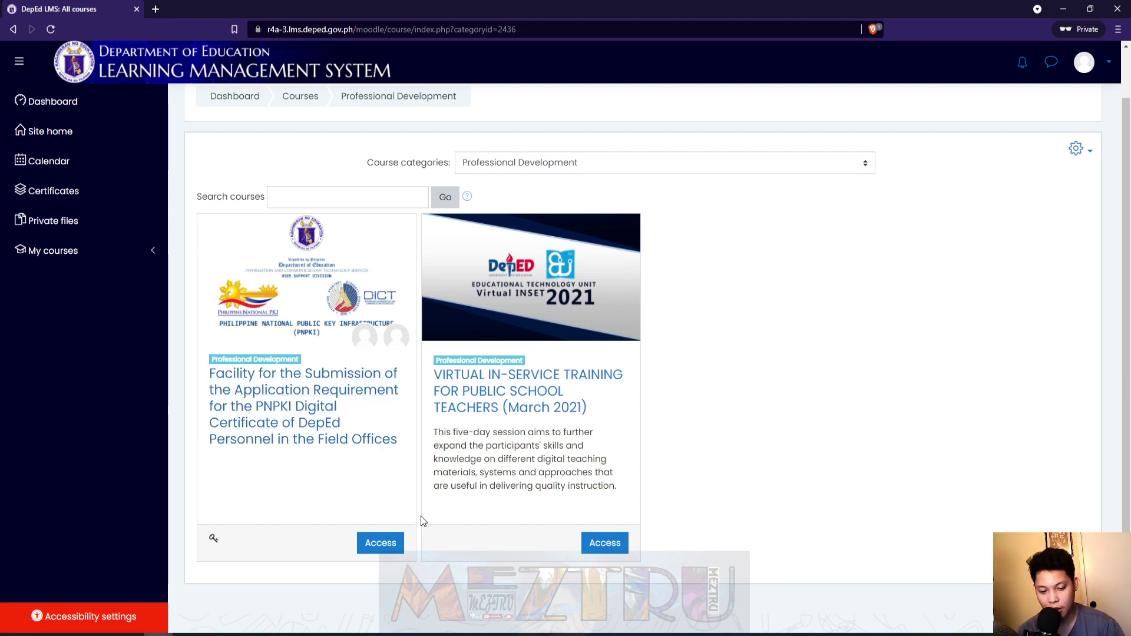
pyautogui.click(389, 547)
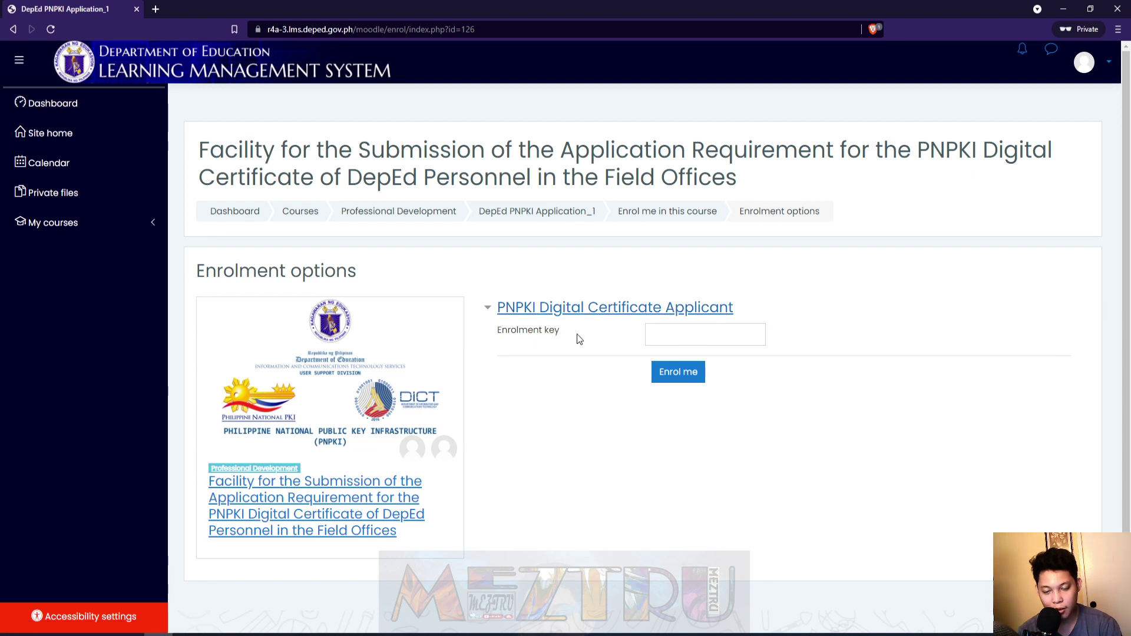
# Enrol in the PNPKI course as a Digital Certificate applicant with the enrolment key and continue to the course page.
pyautogui.click(658, 335)
pyautogui.hotkey('ctrl', 'v')
pyautogui.press('Return')
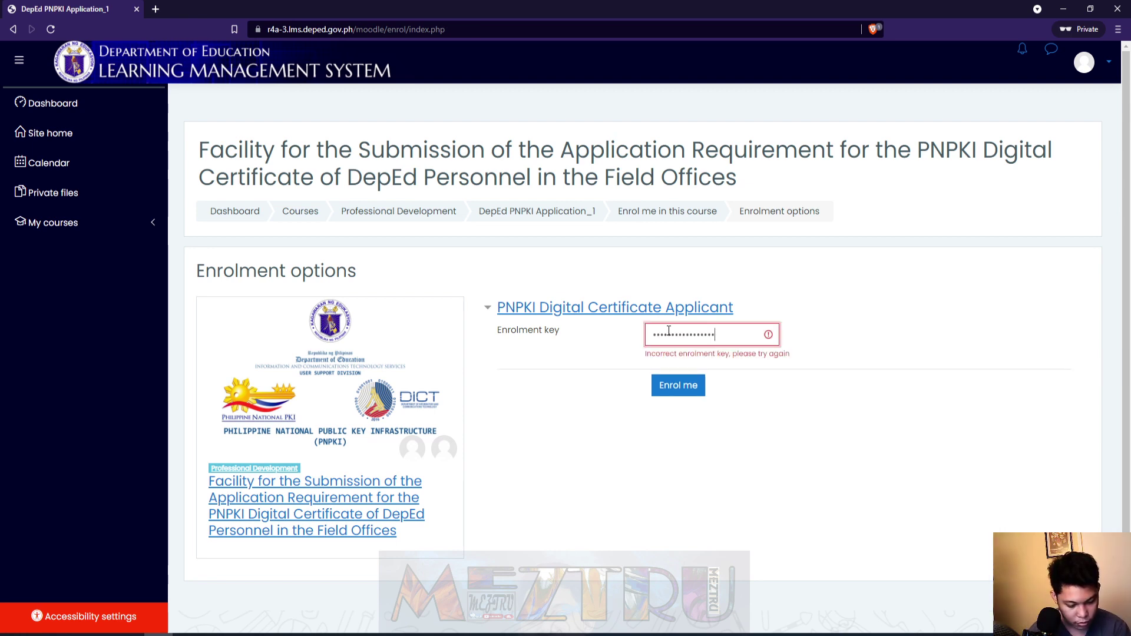
pyautogui.press('Return')
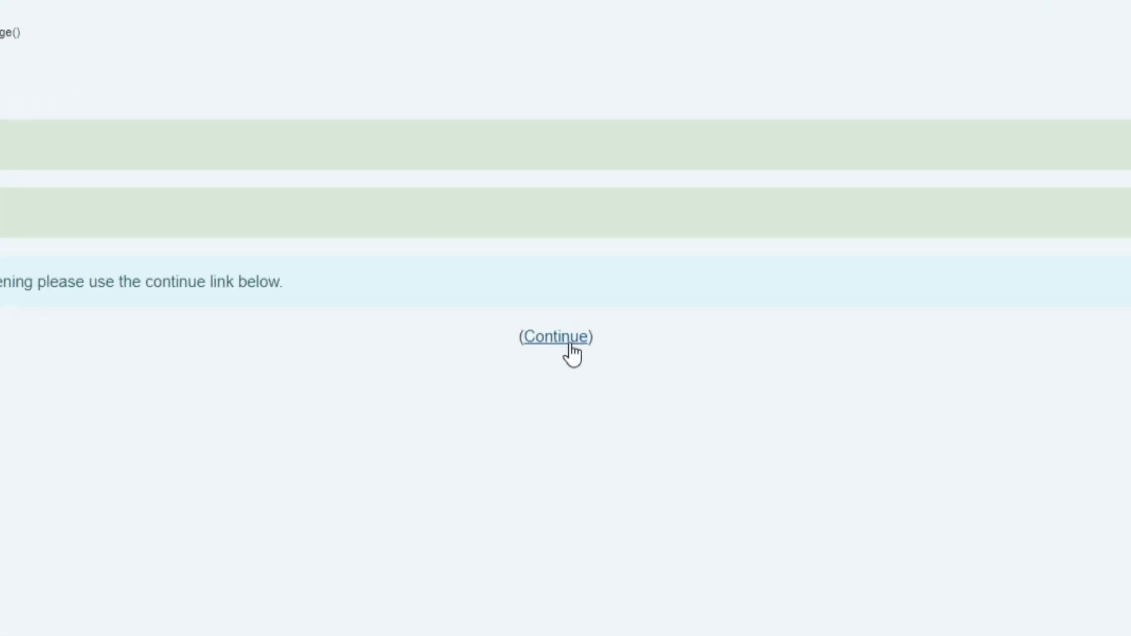
pyautogui.click(571, 352)
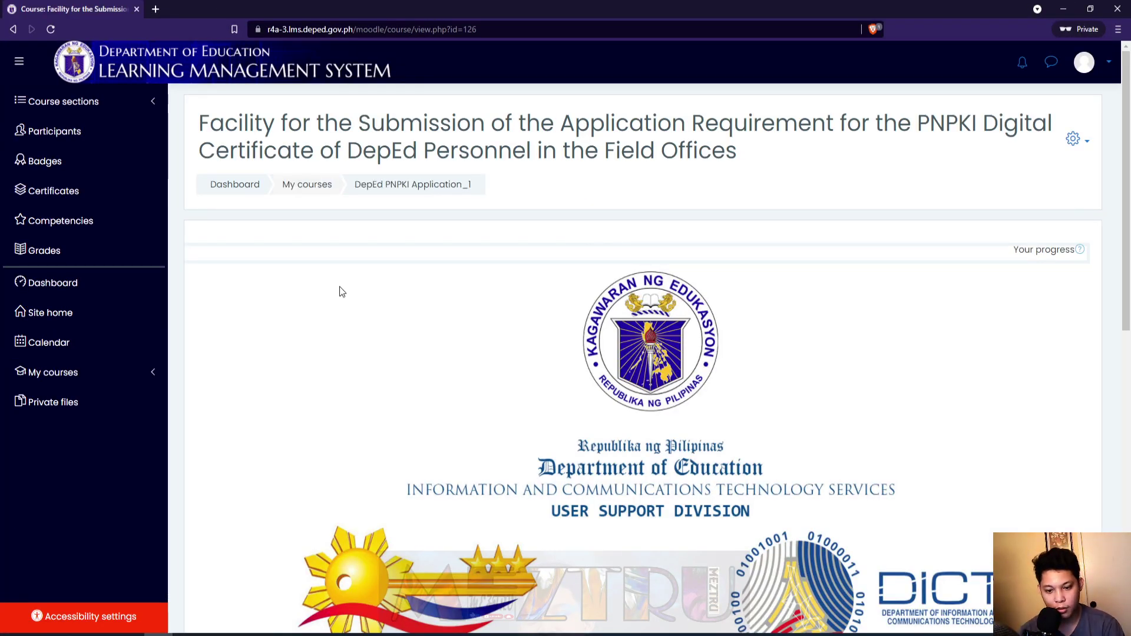
# Open the ACTIVITIES - Antipolo City section below the course's general information.
pyautogui.scroll(-2, 447, 286)
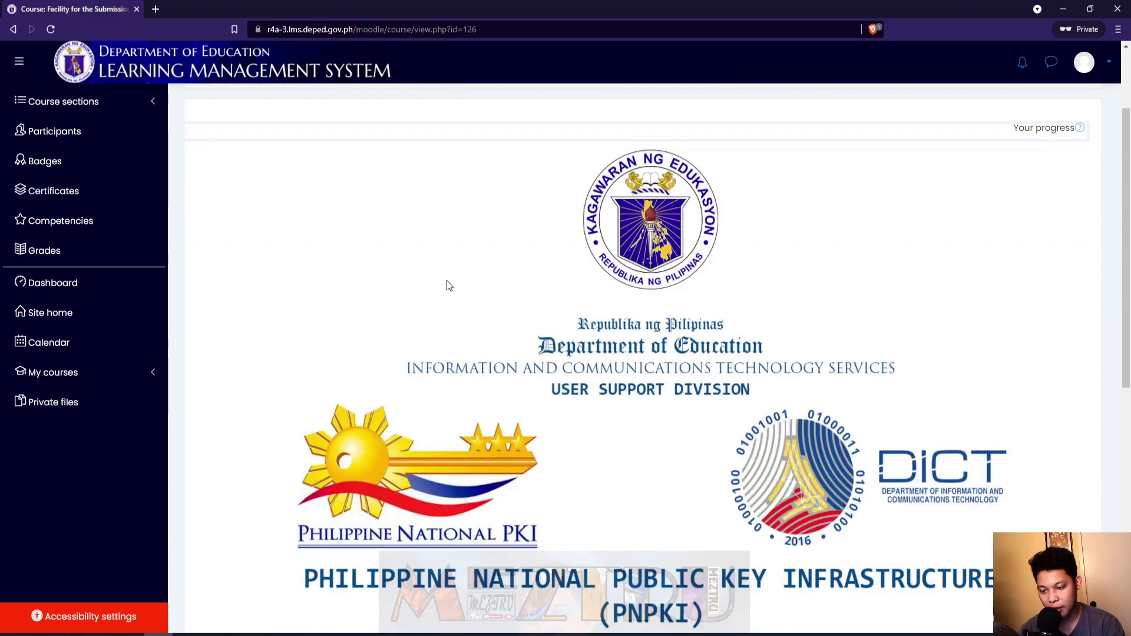
pyautogui.scroll(-7, 448, 286)
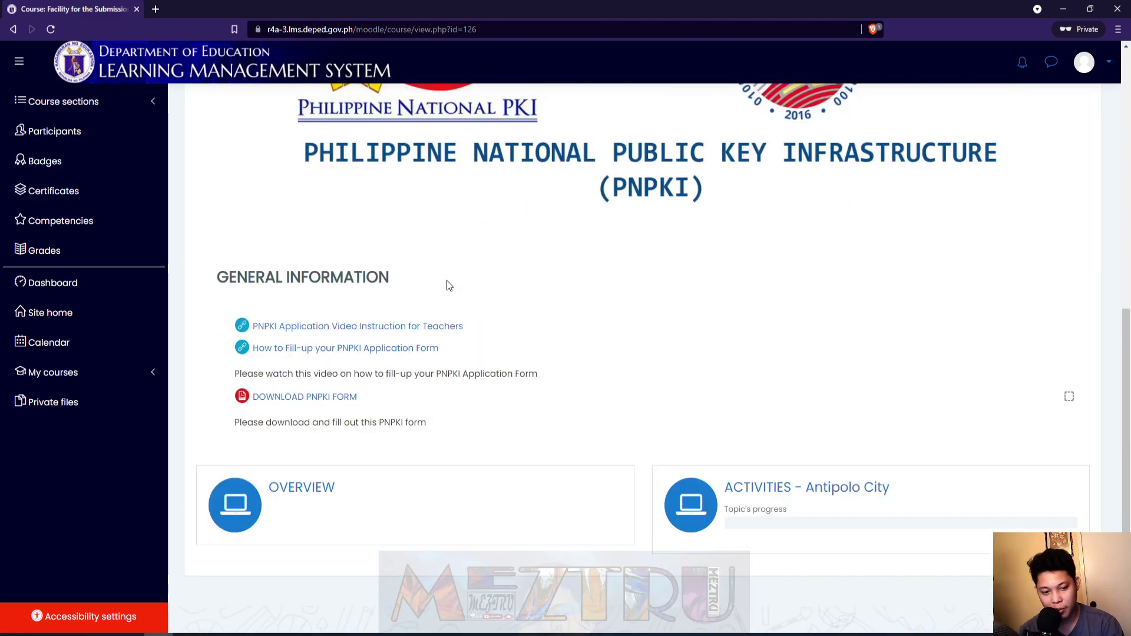
pyautogui.scroll(-1, 288, 281)
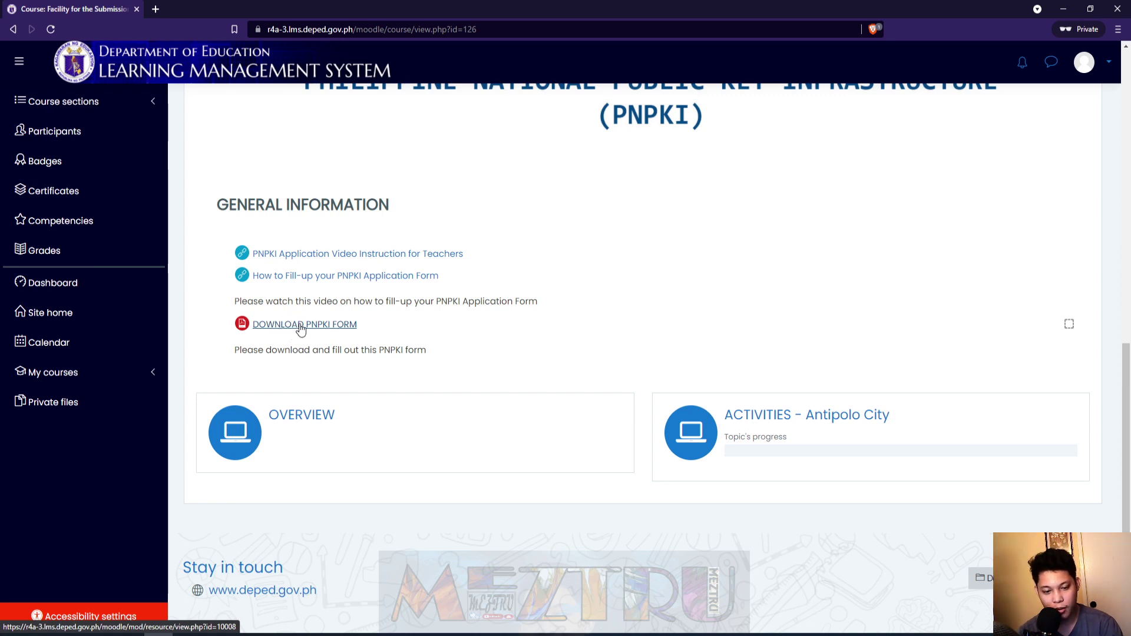
pyautogui.click(783, 424)
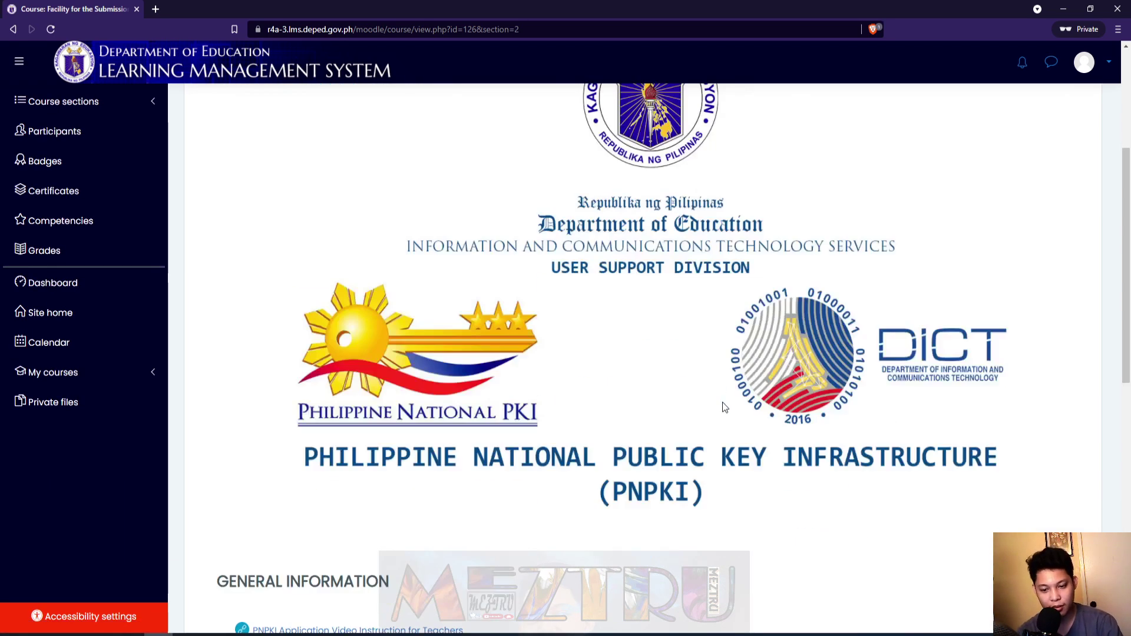
# Open the PNPKI Questionnaire from the Antipolo City activities and start a quiz attempt.
pyautogui.scroll(-7, 724, 407)
pyautogui.scroll(-1, 722, 403)
pyautogui.scroll(4, 720, 401)
pyautogui.scroll(-4, 719, 404)
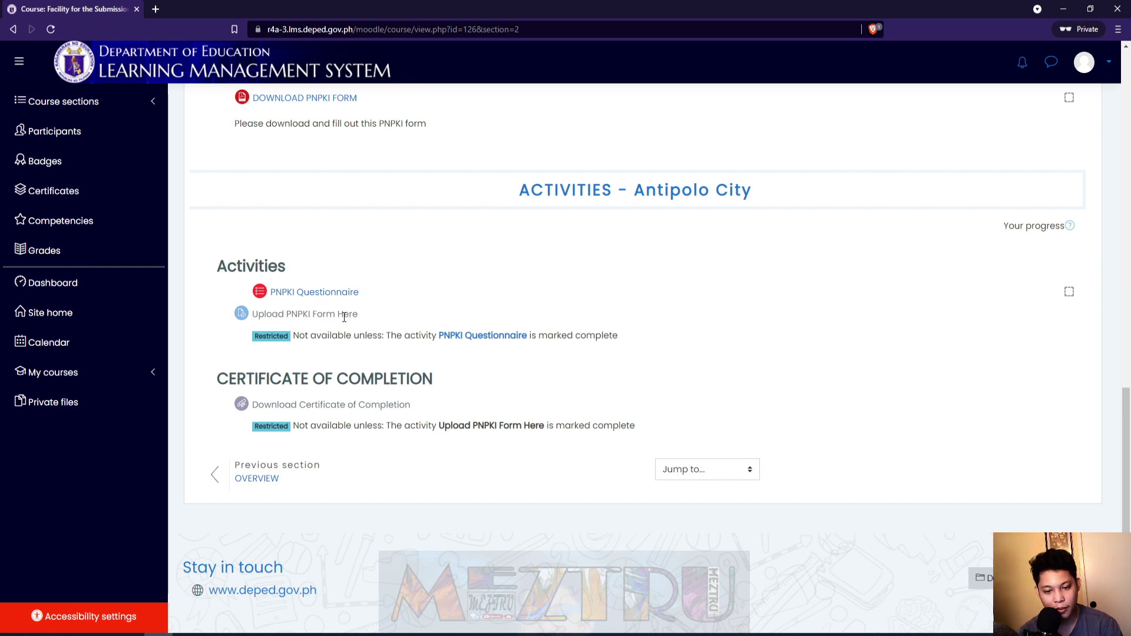
pyautogui.click(475, 334)
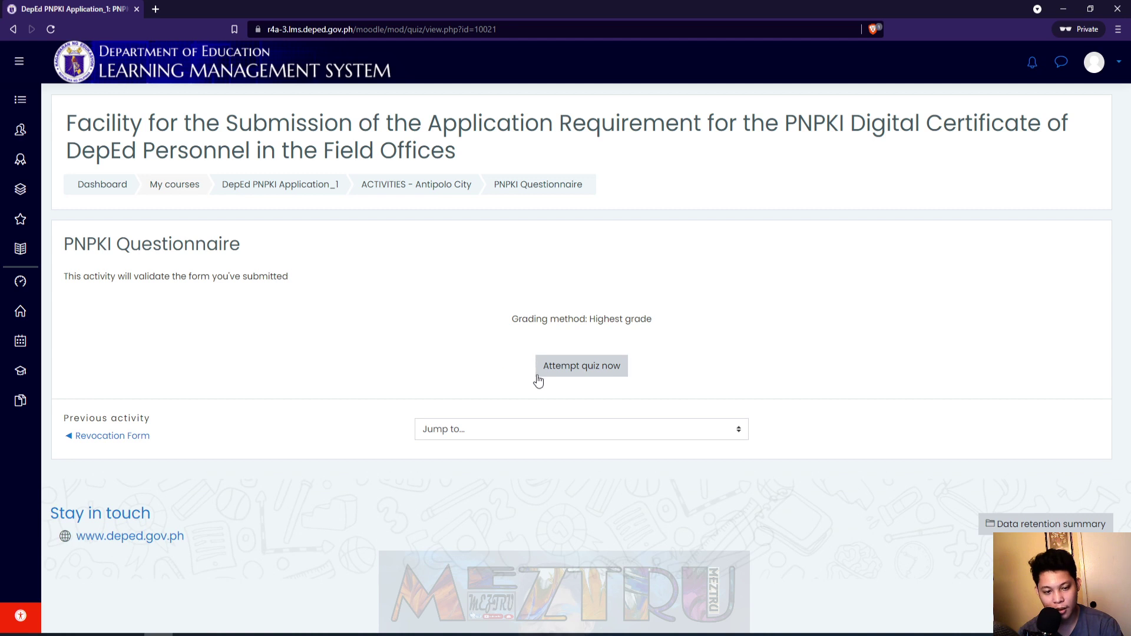
pyautogui.click(573, 367)
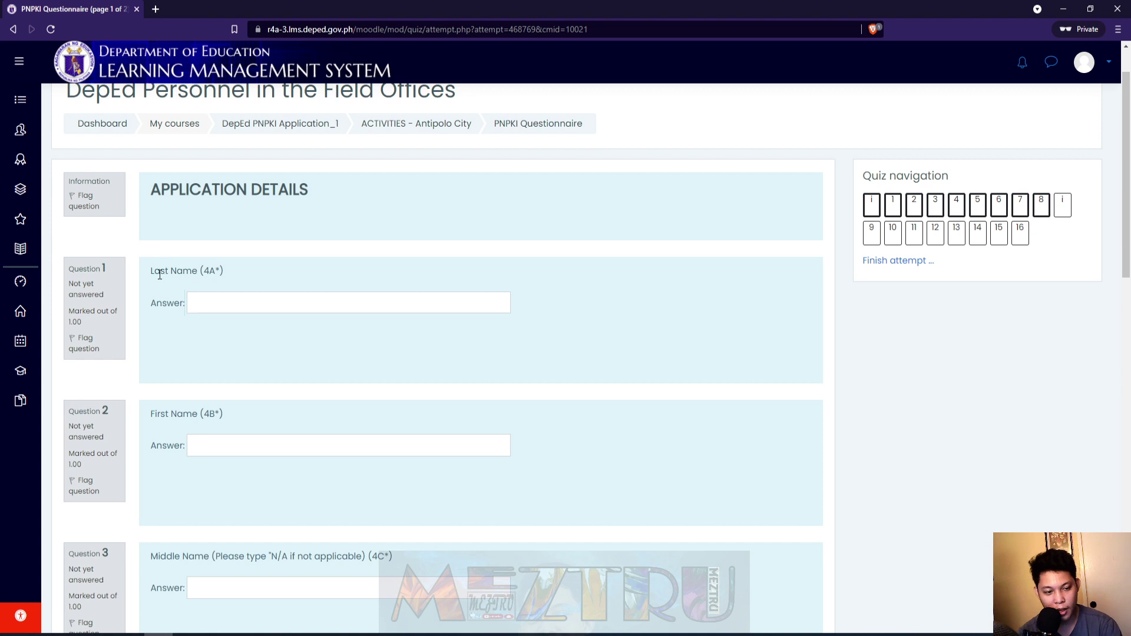
# Review the Application Details questions on the questionnaire's first page, from Last Name to Organizational Unit.
pyautogui.scroll(-3, 250, 283)
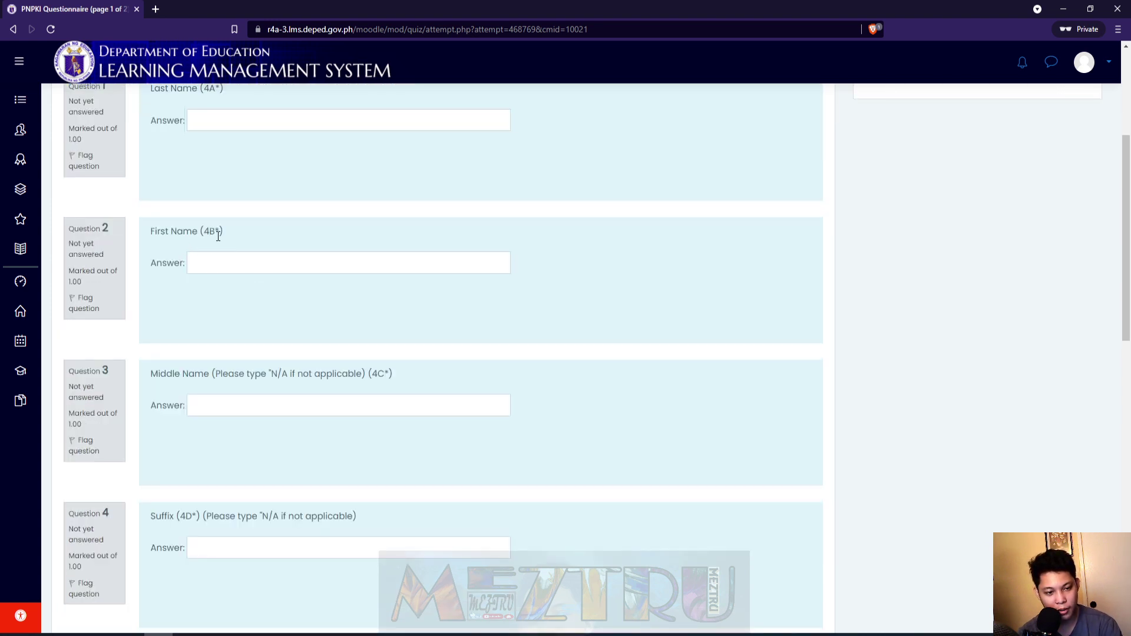
pyautogui.scroll(-1, 264, 318)
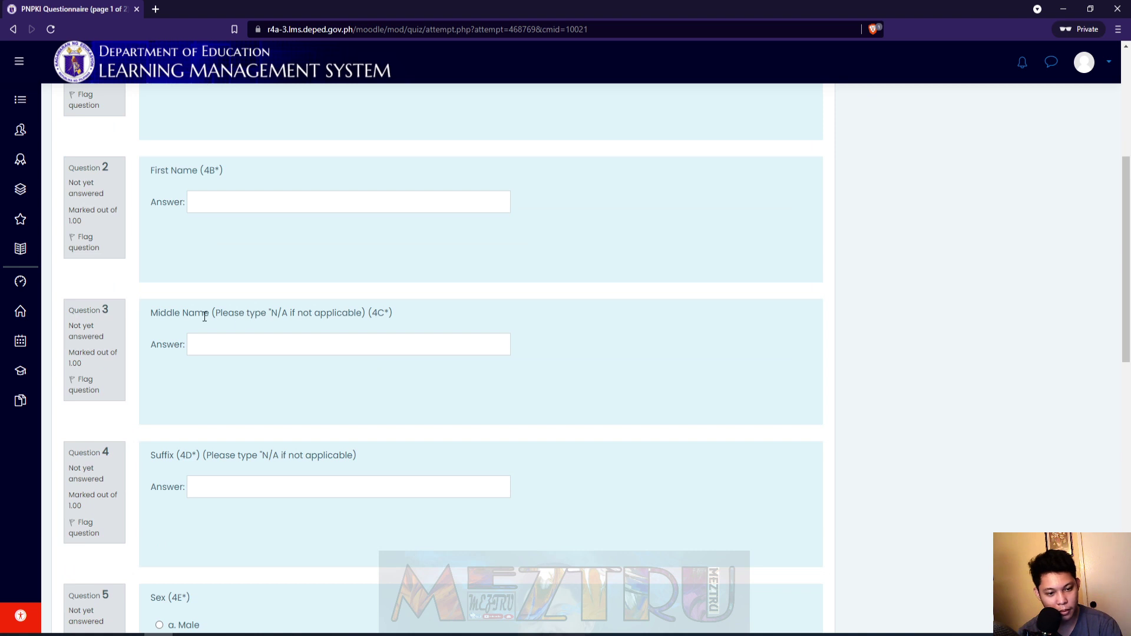
pyautogui.scroll(-1, 246, 317)
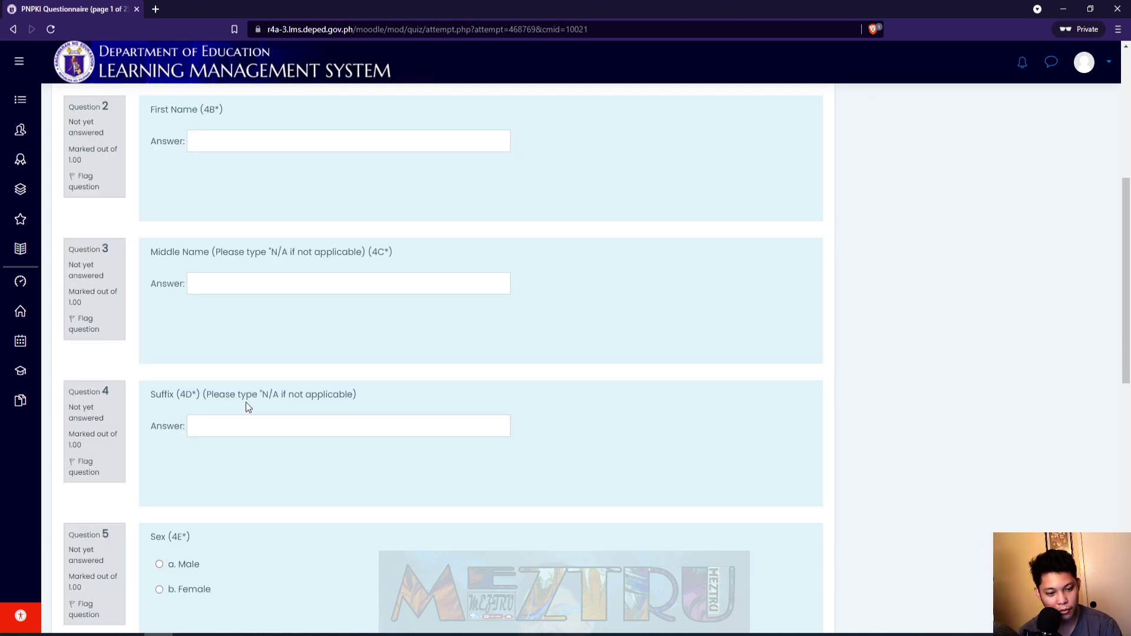
pyautogui.scroll(-2, 238, 406)
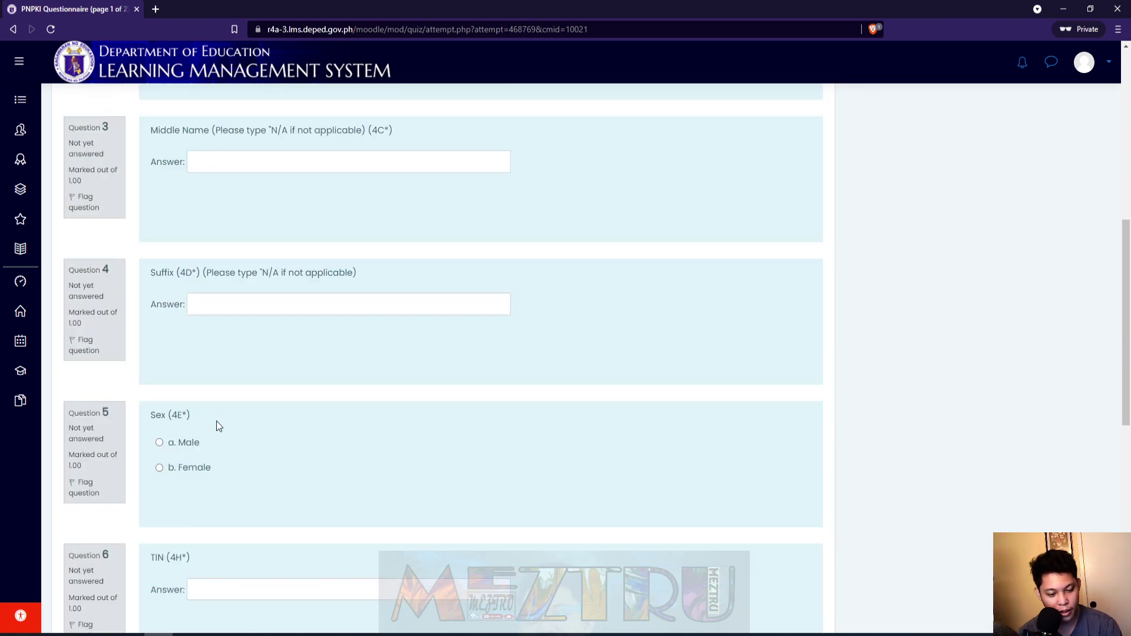
pyautogui.scroll(-1, 217, 420)
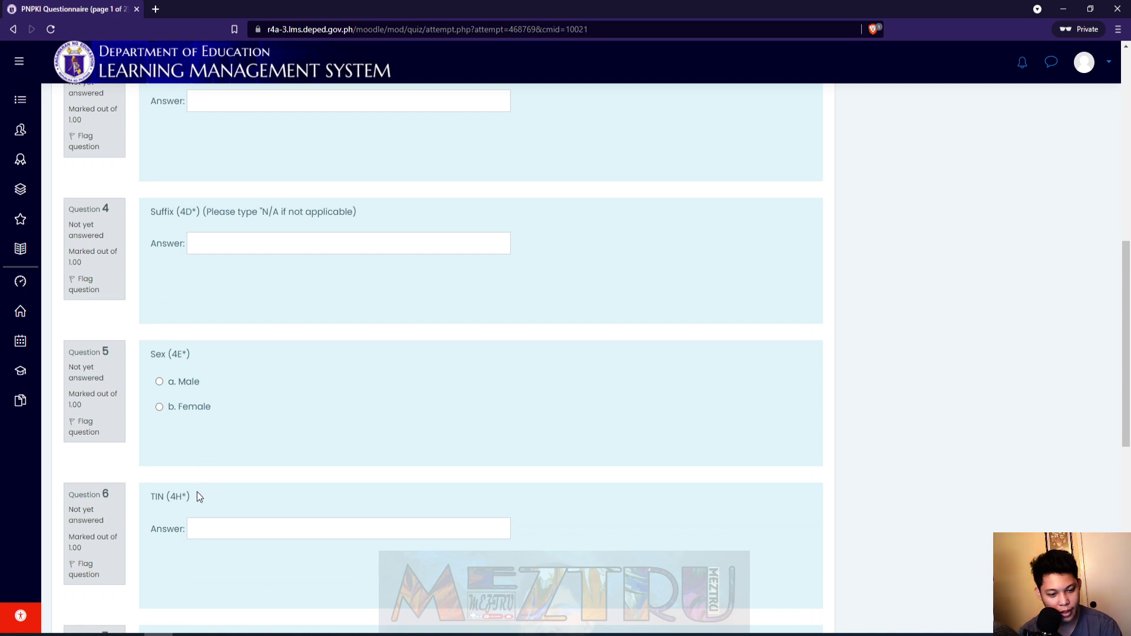
pyautogui.scroll(-3, 198, 494)
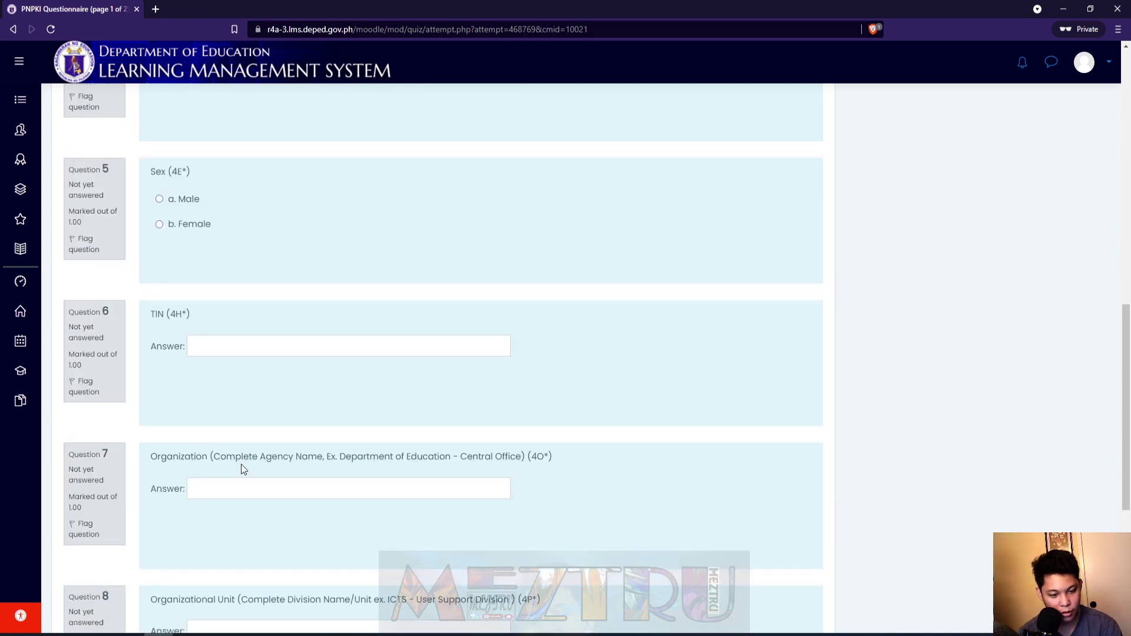
pyautogui.scroll(-1, 214, 459)
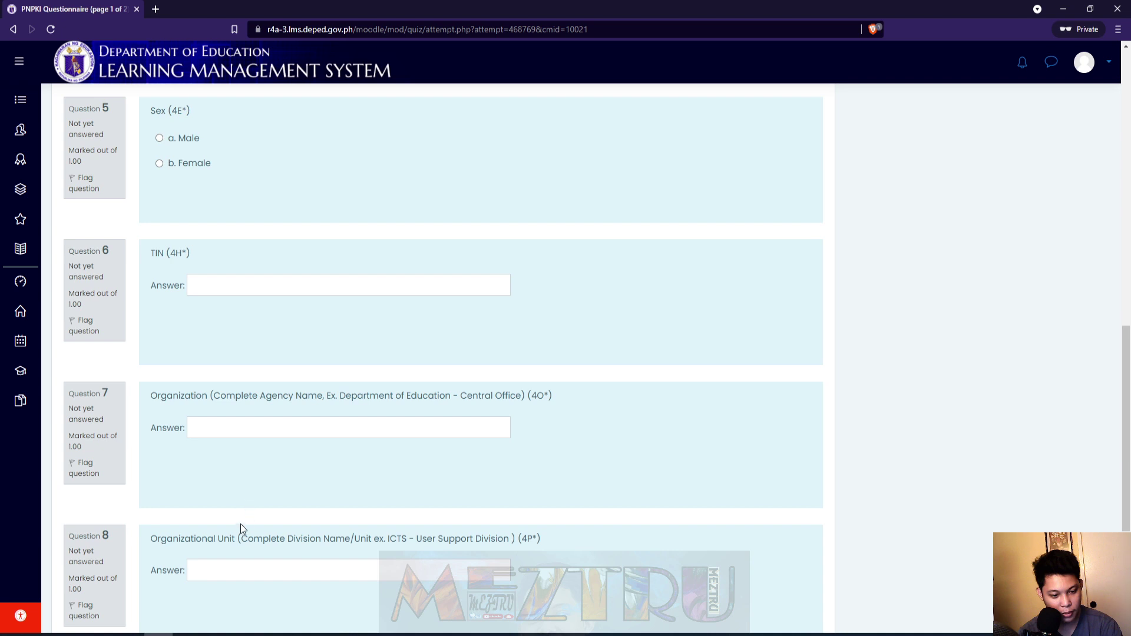
pyautogui.scroll(-2, 241, 526)
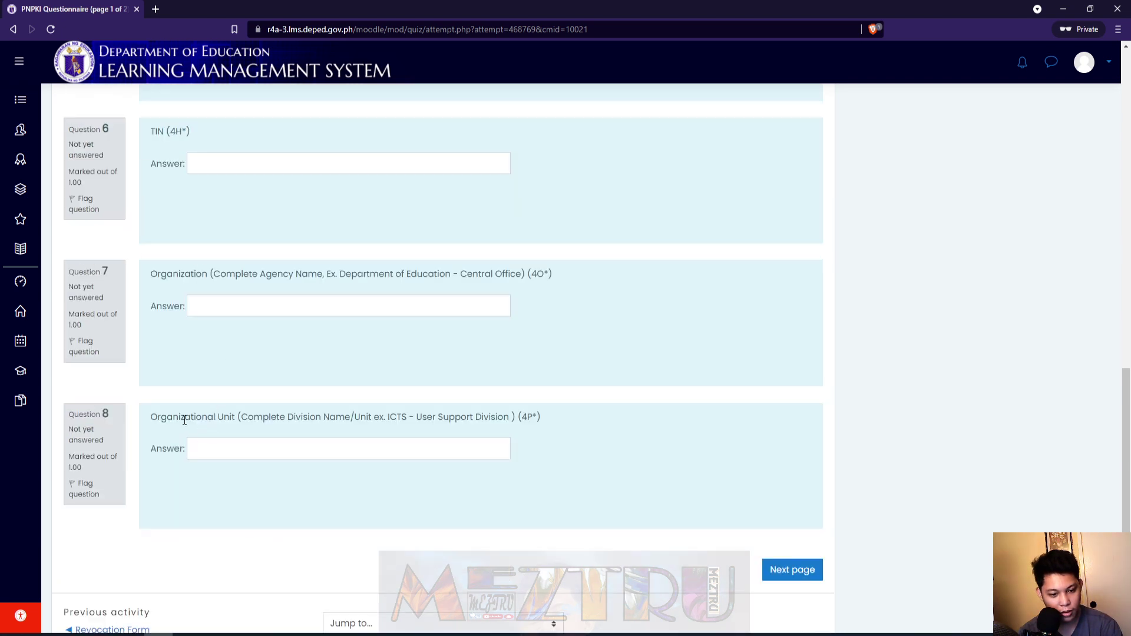
# Fill in all eight Application Details answers, from Last Name to Organizational Unit, and continue to the questionnaire's second page.
pyautogui.scroll(8, 241, 417)
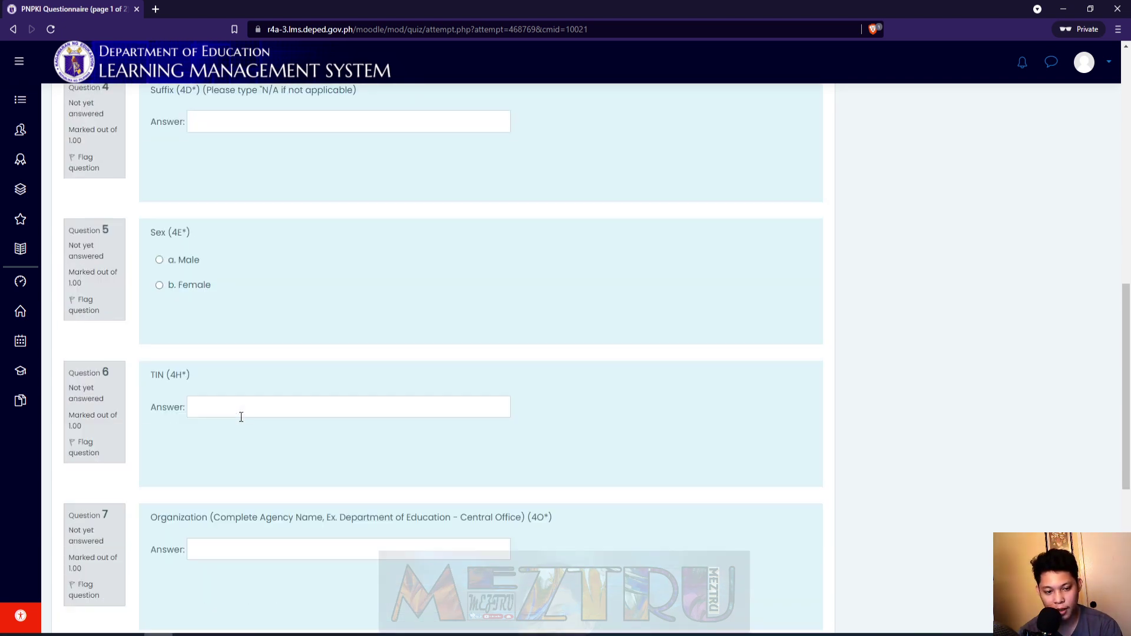
pyautogui.scroll(2, 240, 416)
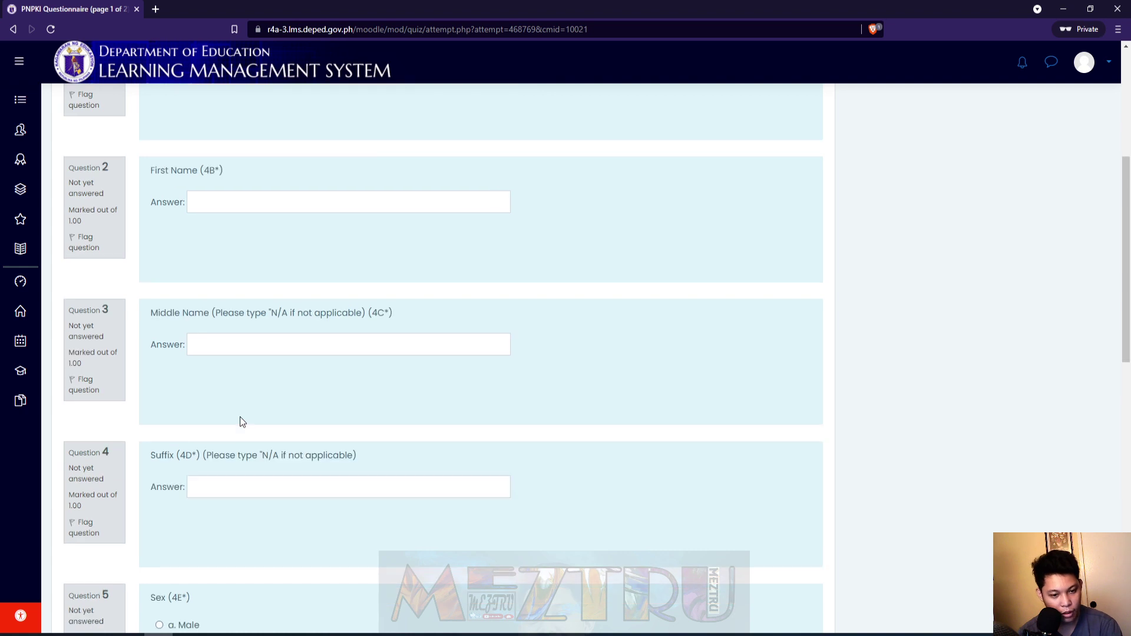
pyautogui.scroll(1, 245, 404)
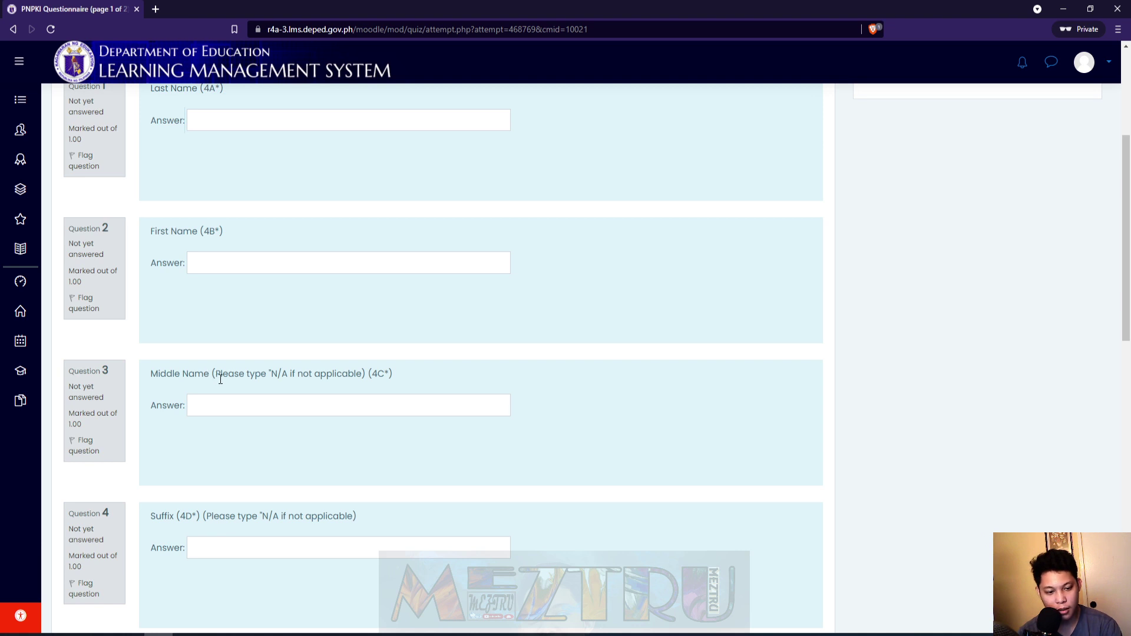
pyautogui.scroll(-1, 218, 433)
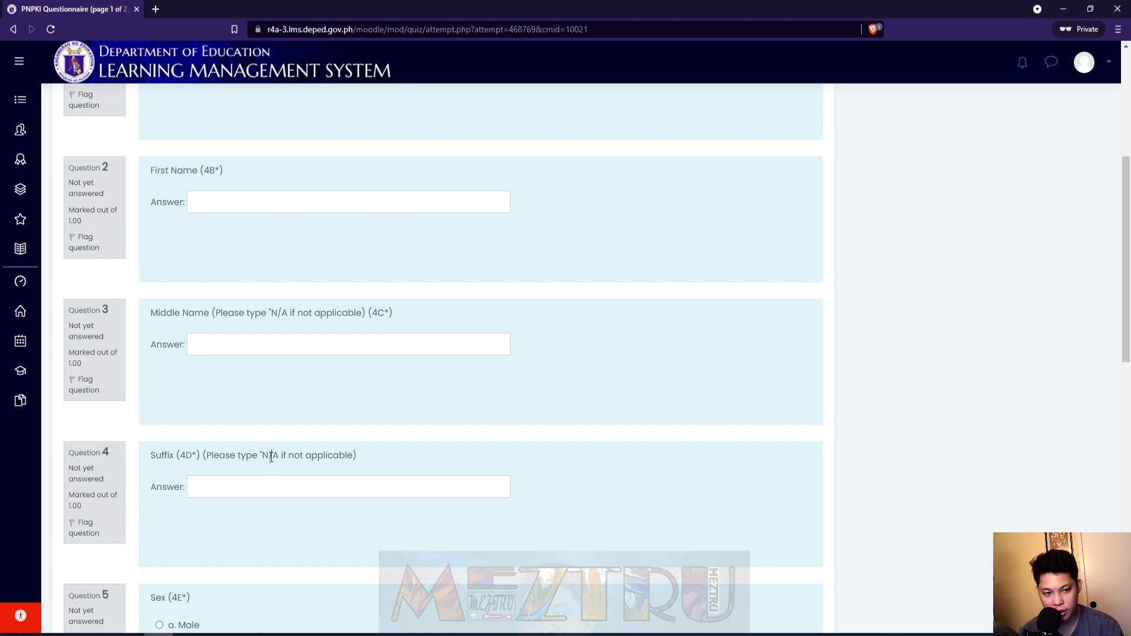
pyautogui.scroll(5, 269, 458)
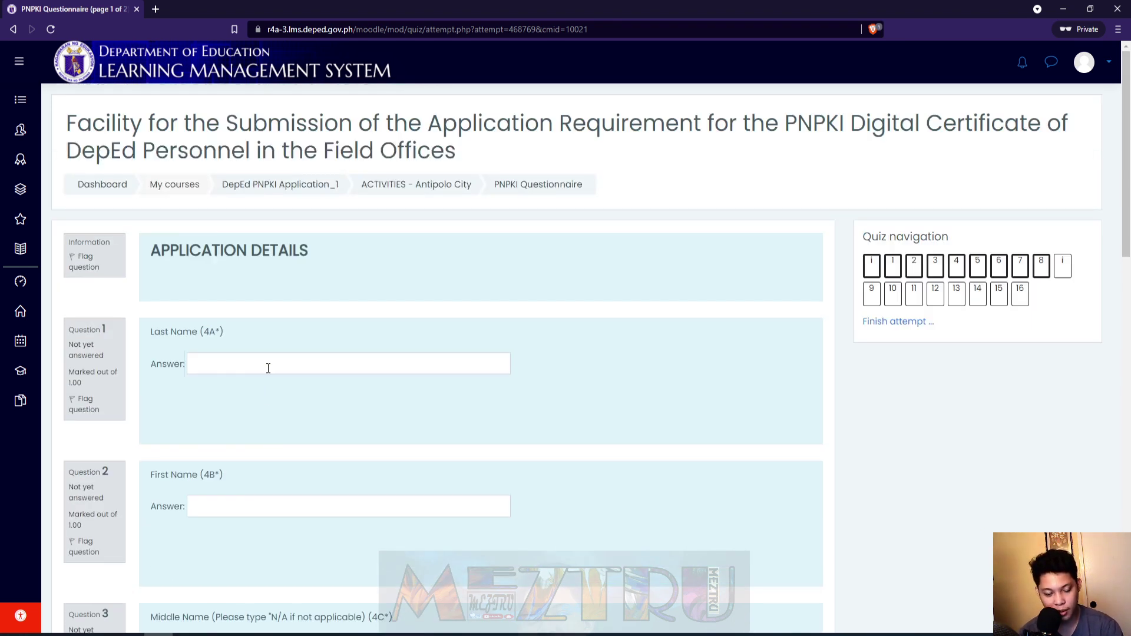
pyautogui.click(268, 368)
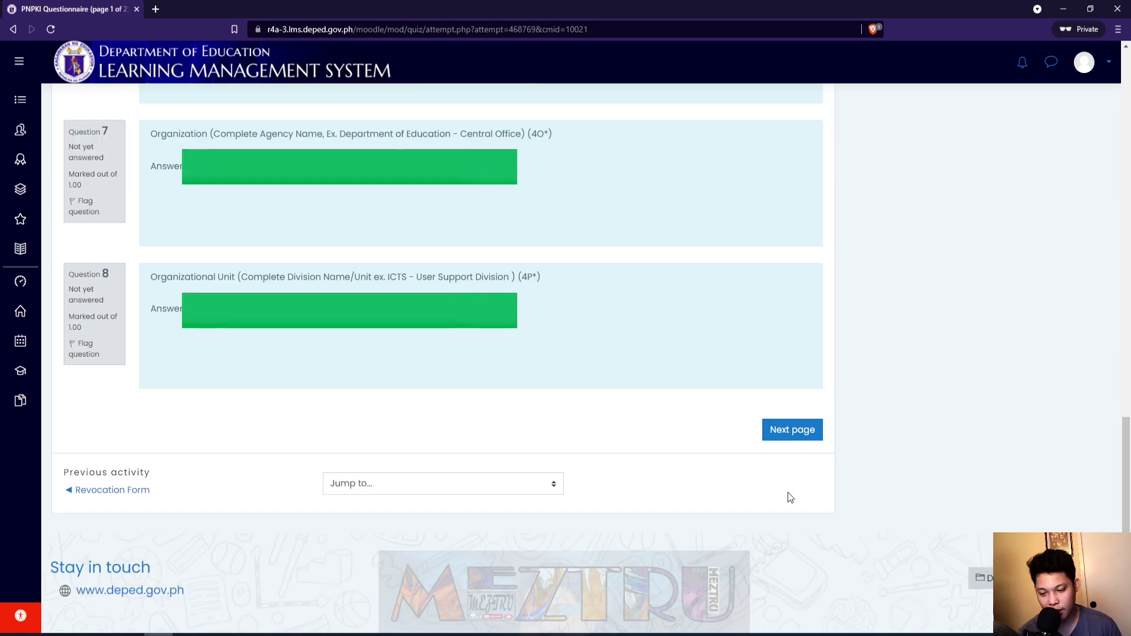
pyautogui.click(795, 434)
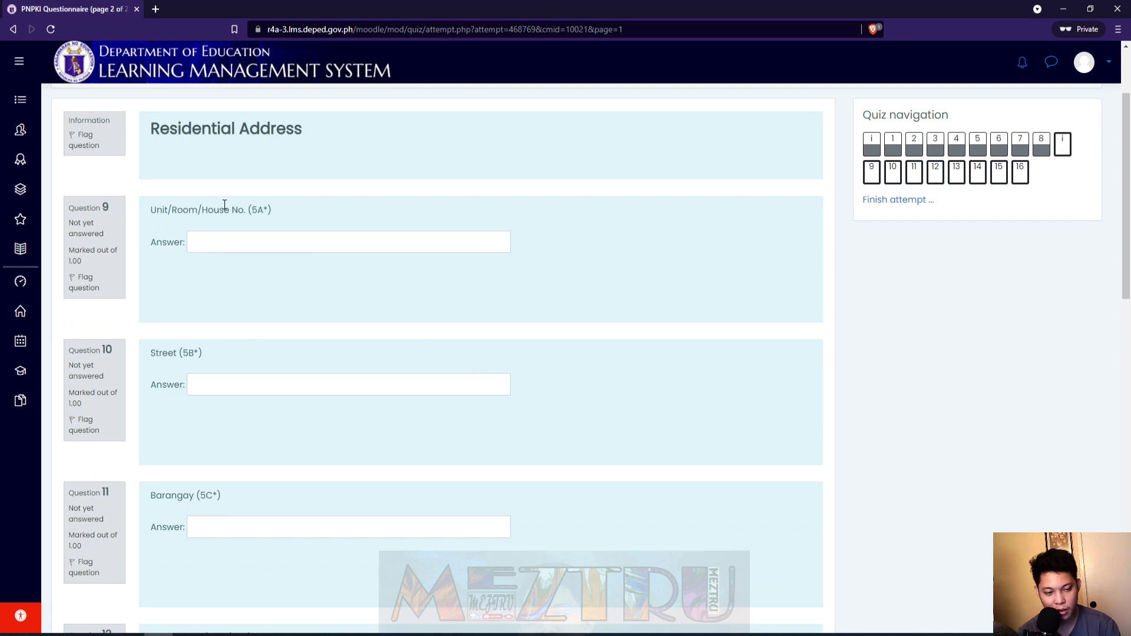
# Fill in the Residential Address answers, from house number to zip code, plus the mobile number and email address, and finish the attempt.
pyautogui.scroll(-1, 206, 215)
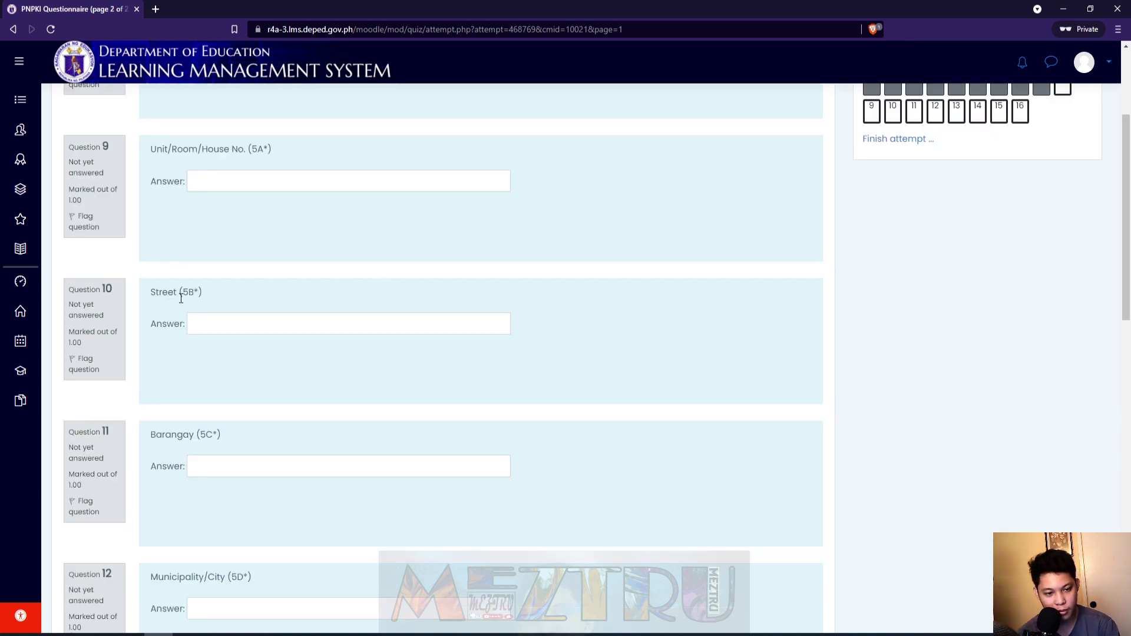
pyautogui.scroll(-1, 195, 315)
pyautogui.scroll(-1, 183, 373)
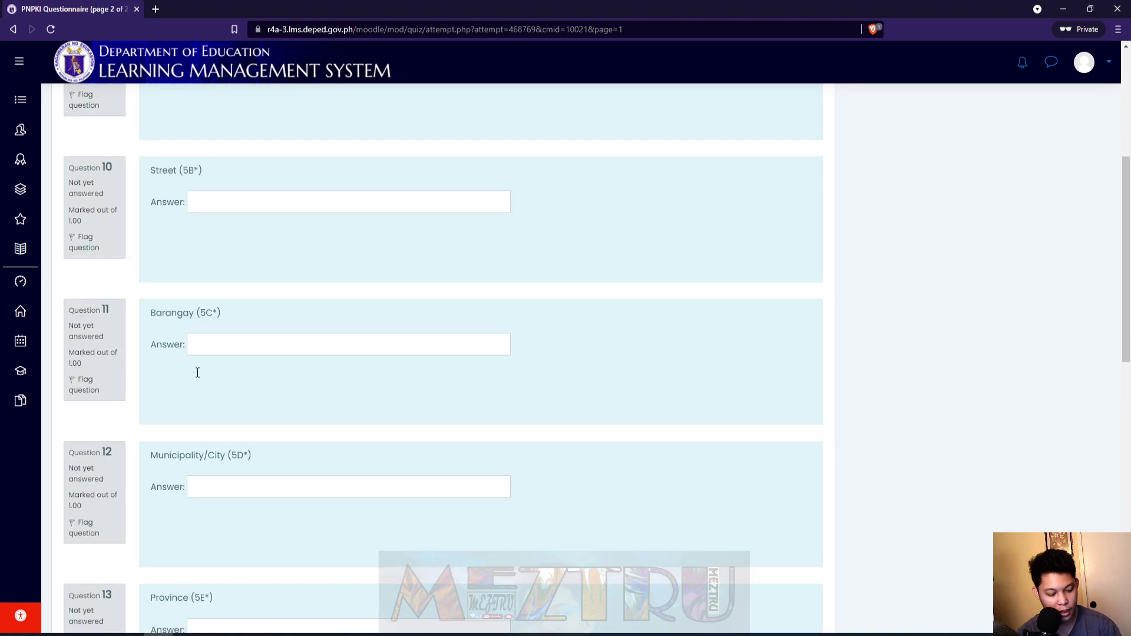
pyautogui.scroll(-5, 211, 448)
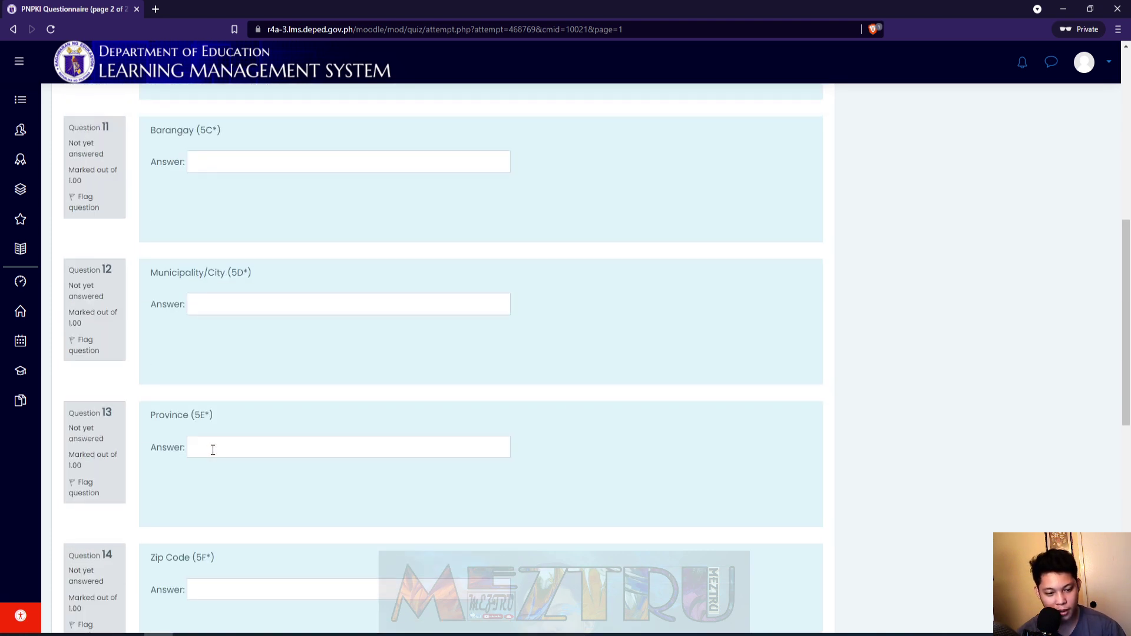
pyautogui.scroll(-4, 230, 391)
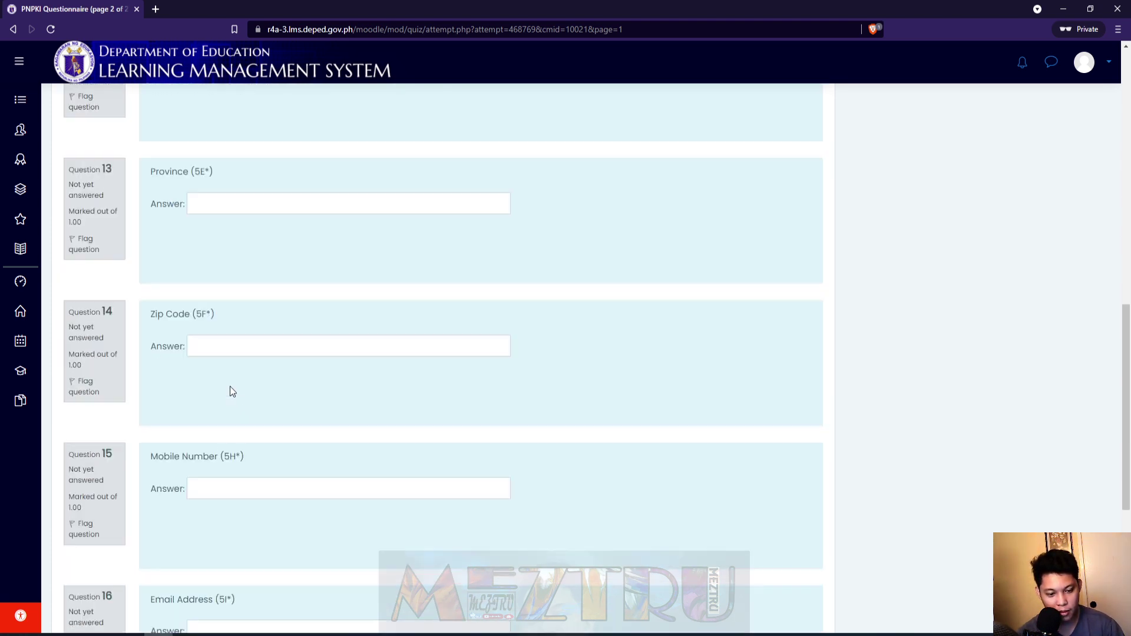
pyautogui.scroll(-1, 230, 410)
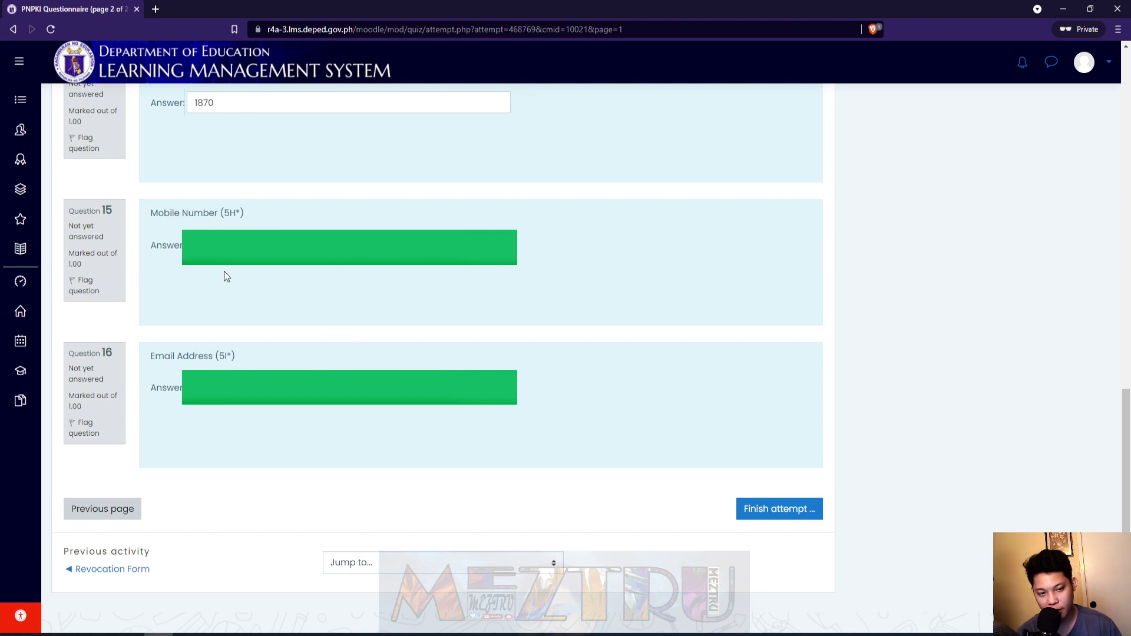
pyautogui.click(766, 510)
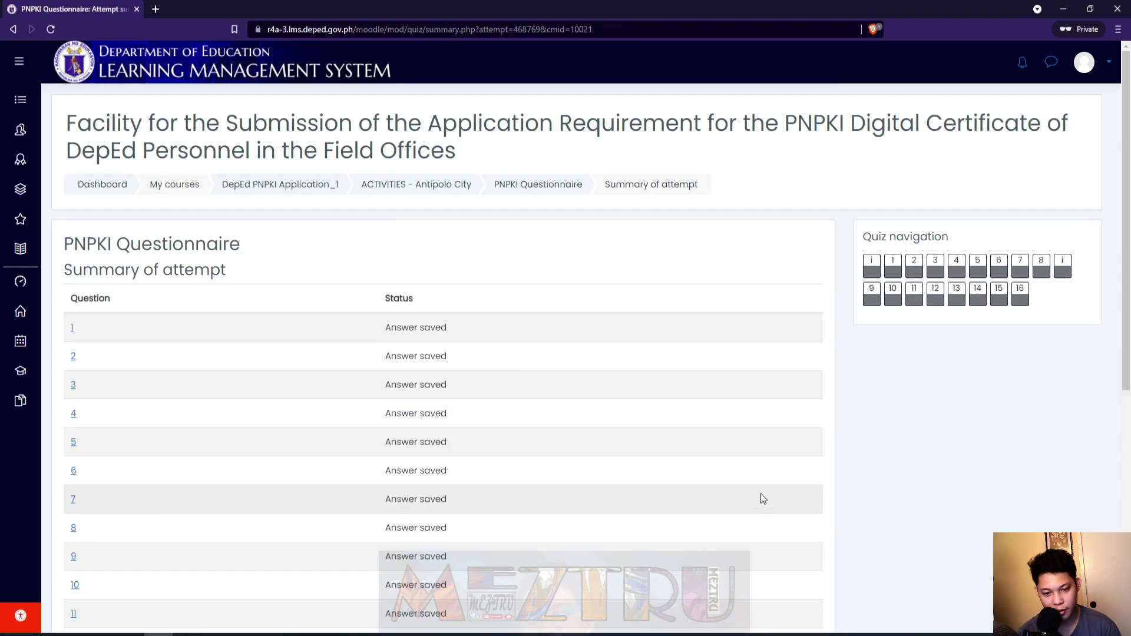
# Check the saved status of all 16 answers in the attempt summary, and submit the questionnaire for good.
pyautogui.scroll(-4, 542, 400)
pyautogui.scroll(1, 542, 398)
pyautogui.scroll(-3, 542, 398)
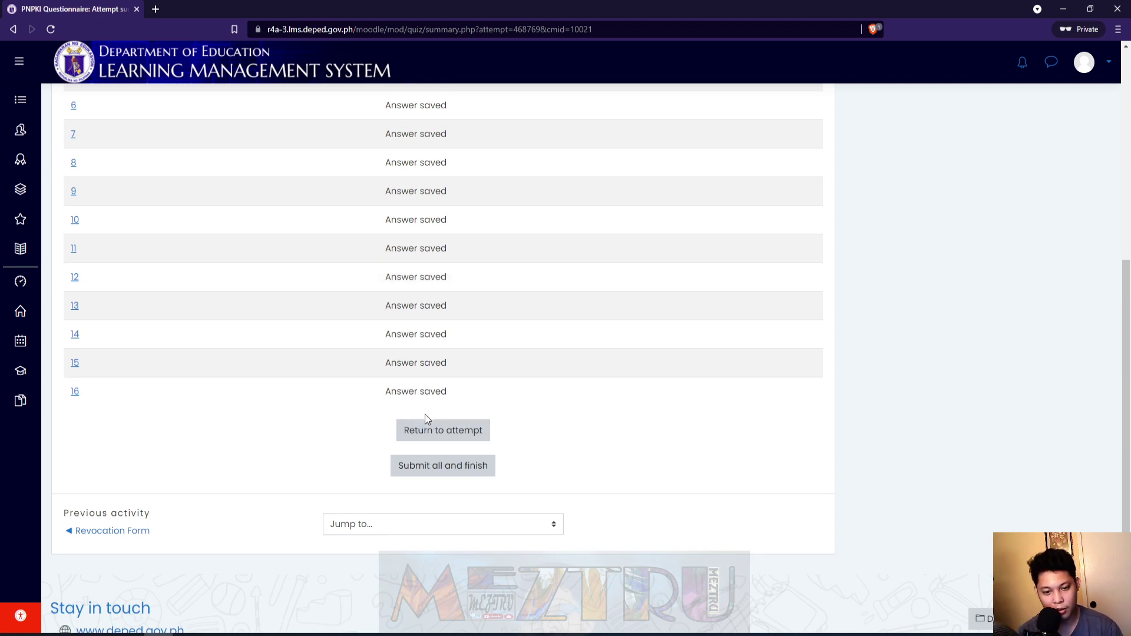
pyautogui.scroll(3, 425, 413)
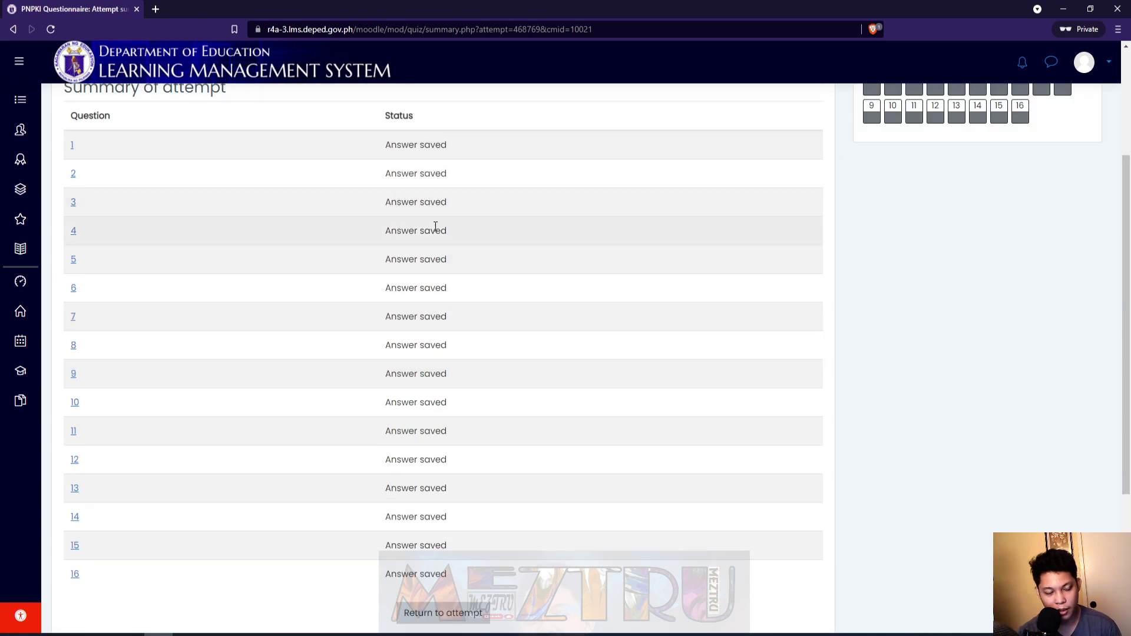
pyautogui.scroll(-3, 433, 218)
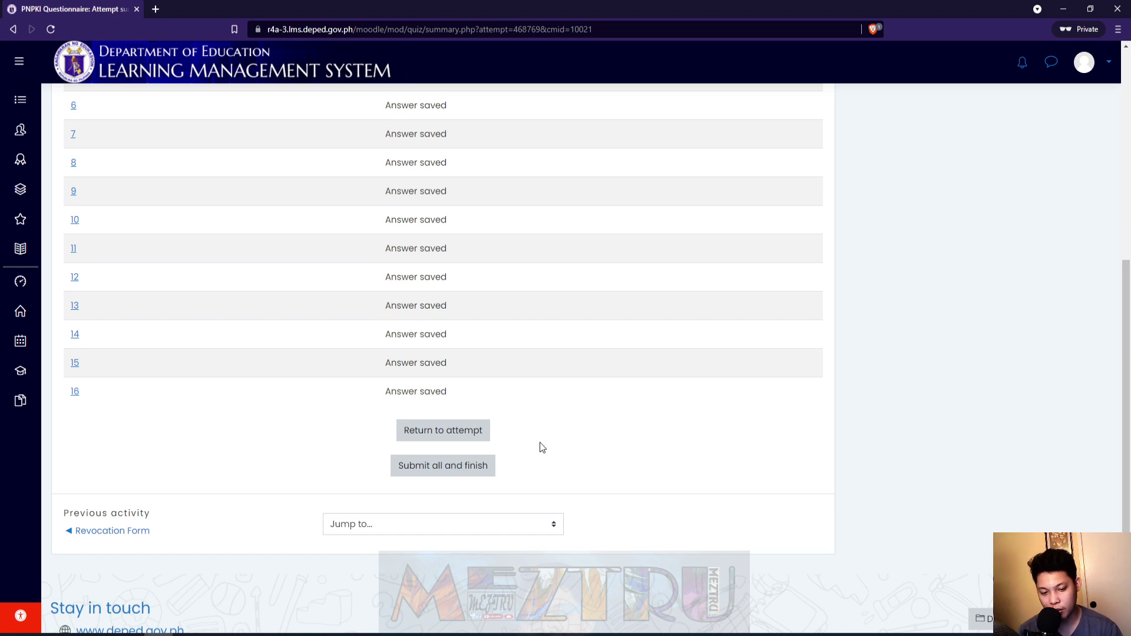
pyautogui.click(467, 466)
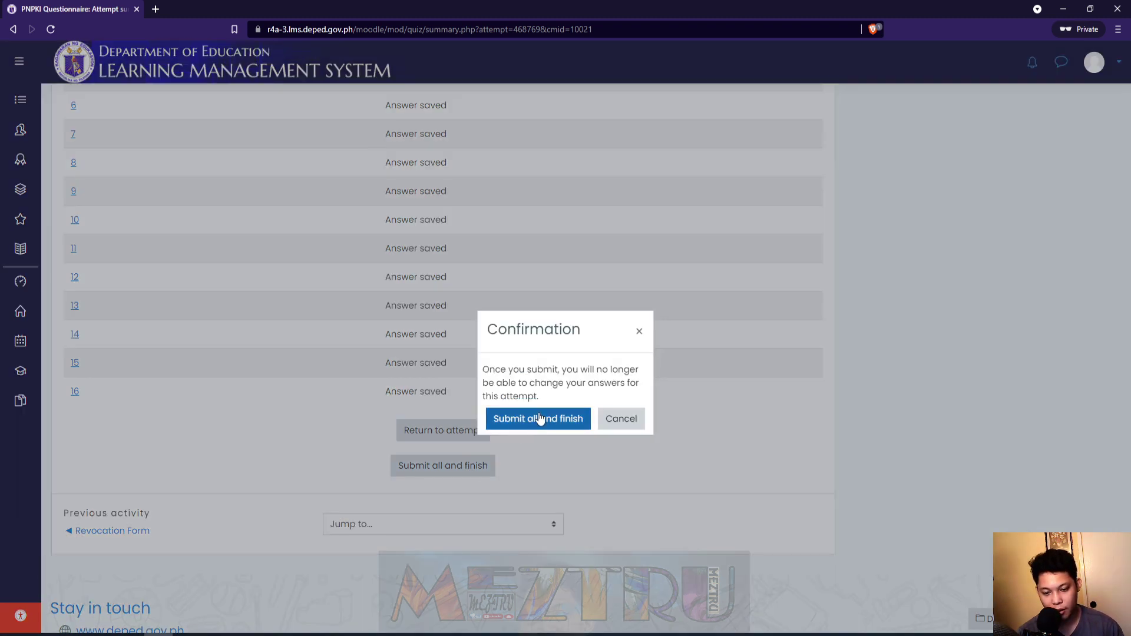
pyautogui.click(538, 422)
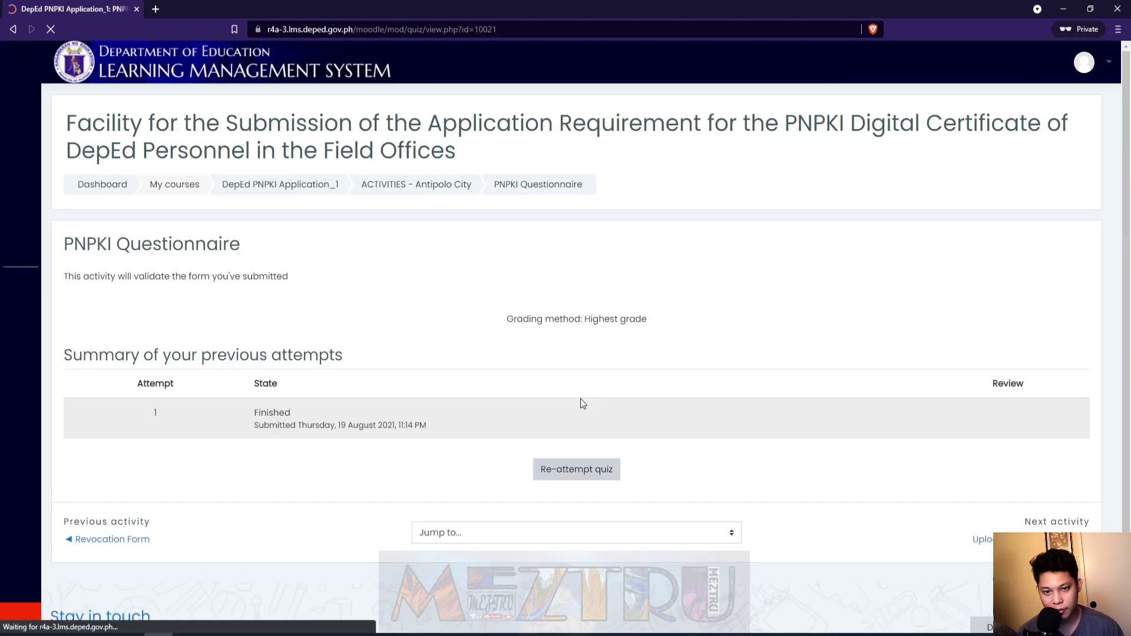
# Open the Upload PNPKI Form Here activity that follows the questionnaire and start a new submission.
pyautogui.scroll(-1, 513, 393)
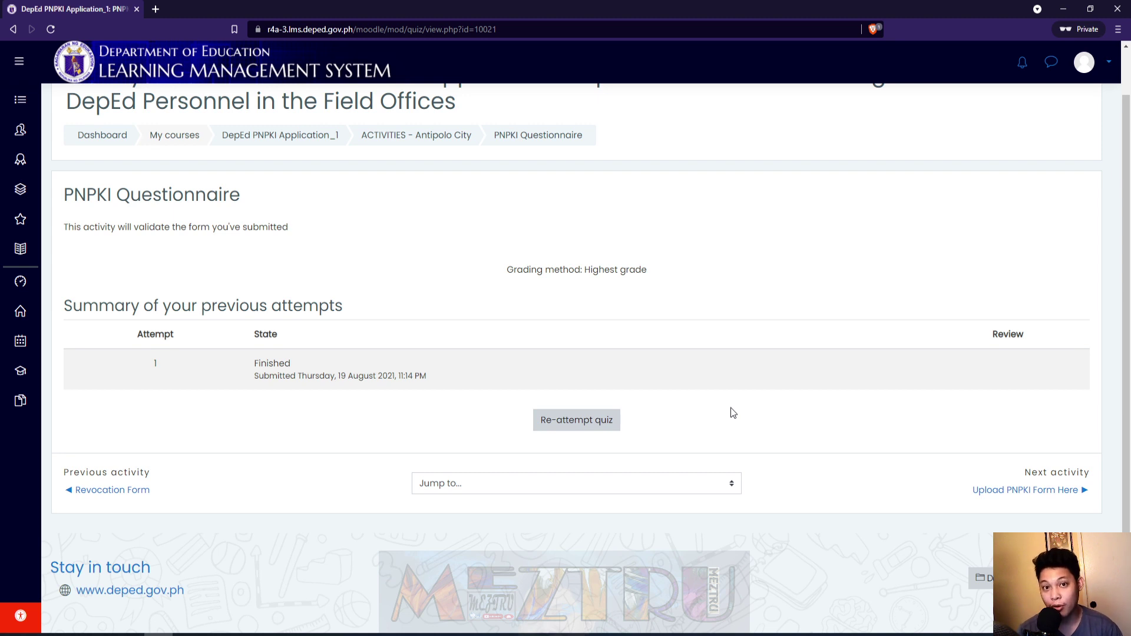
pyautogui.click(1042, 495)
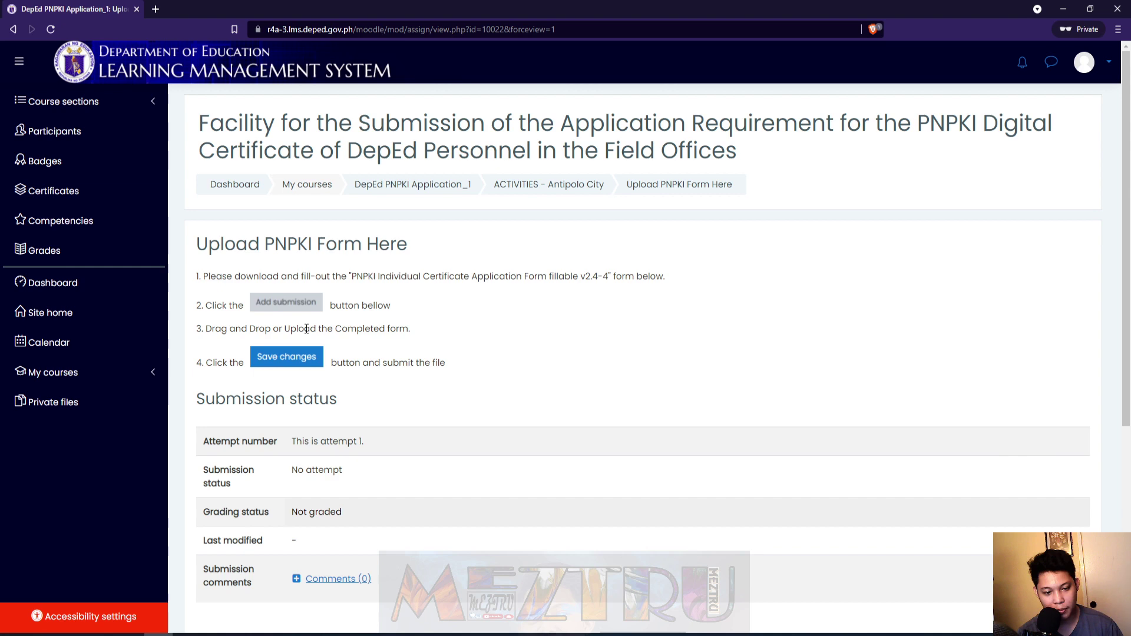
pyautogui.scroll(-1, 306, 321)
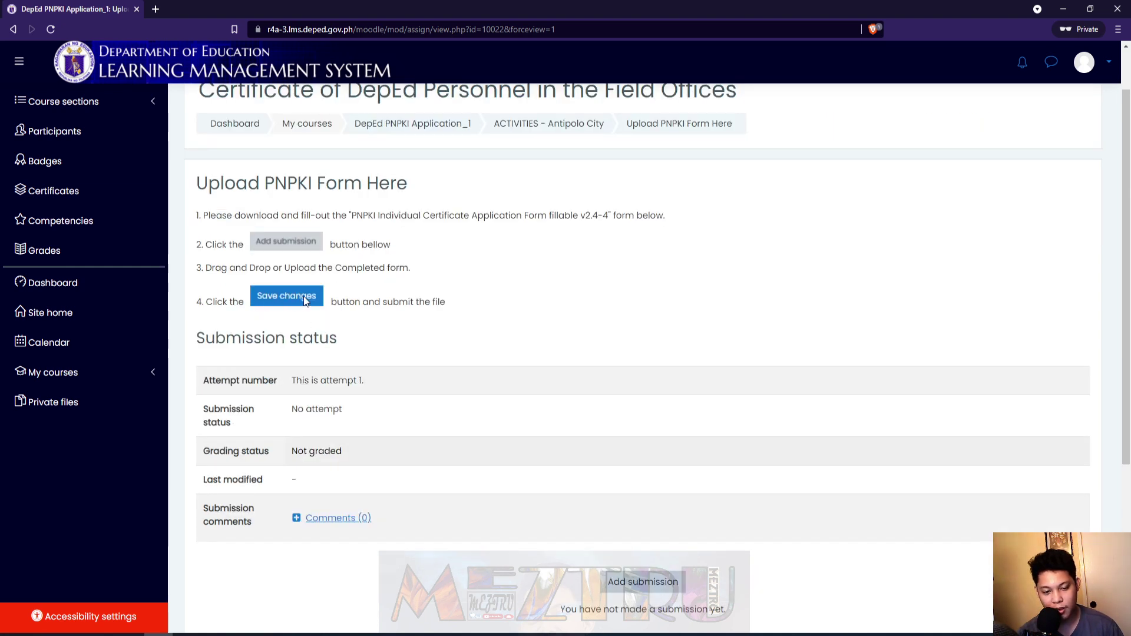
pyautogui.scroll(-2, 565, 377)
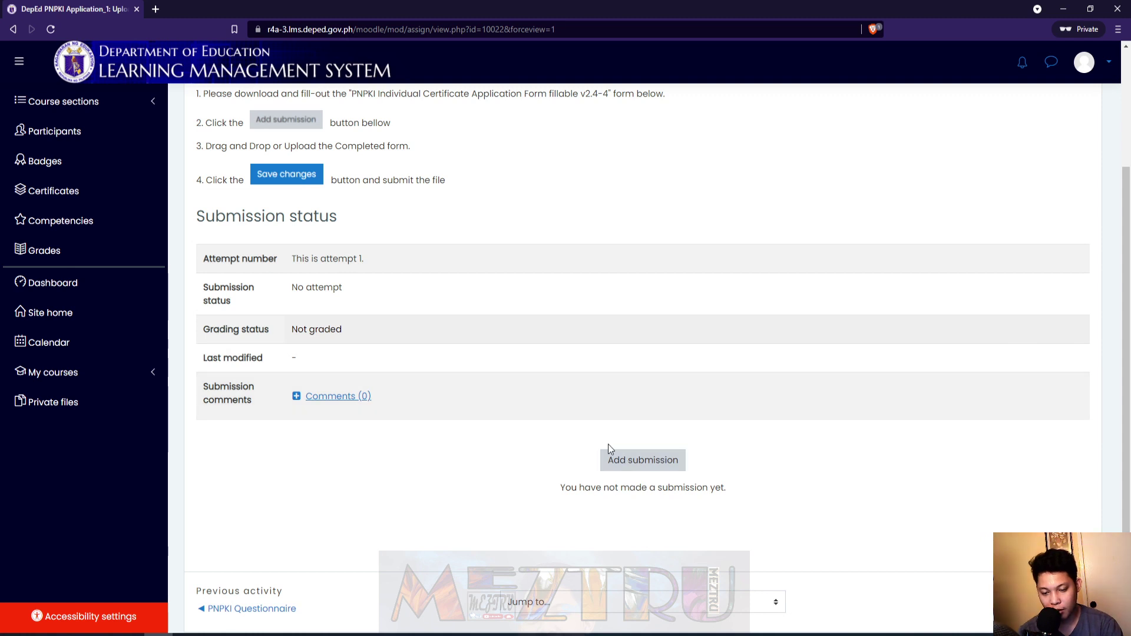
pyautogui.click(624, 469)
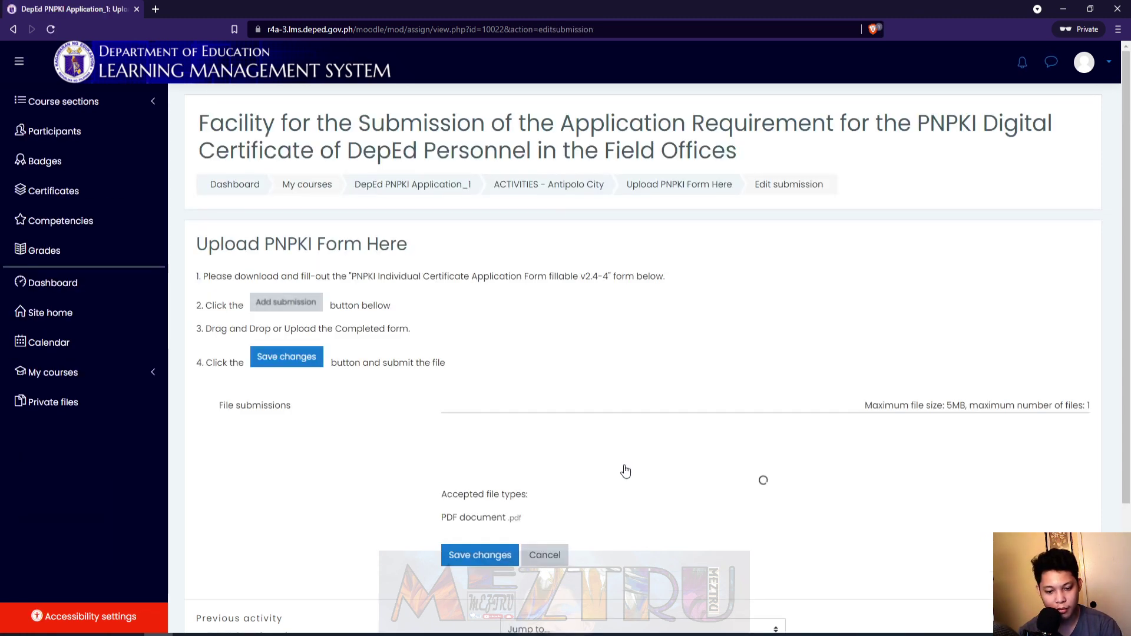
# Upload the completed application form PDF from the Desktop to the file submissions, leaving the licence unspecified.
pyautogui.scroll(-1, 626, 469)
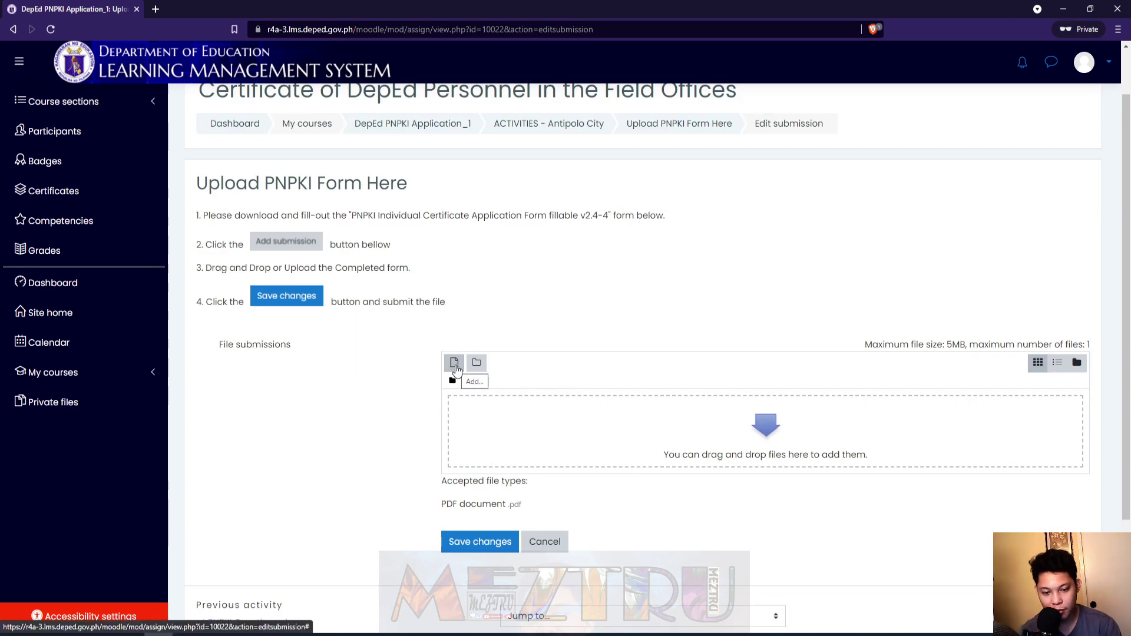
pyautogui.click(455, 364)
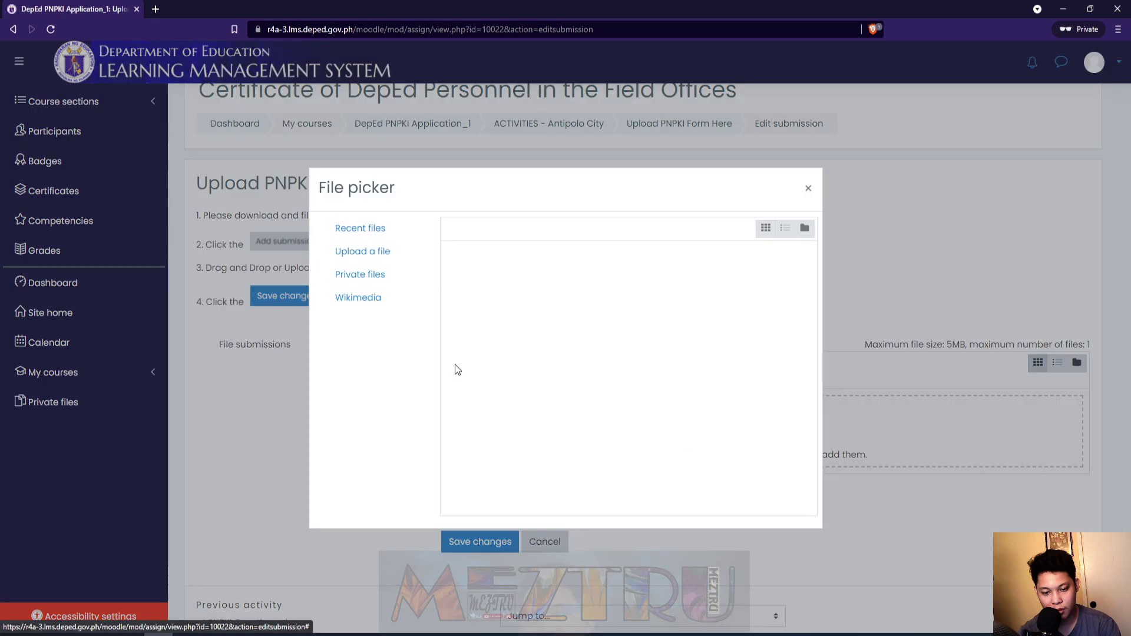
pyautogui.click(375, 255)
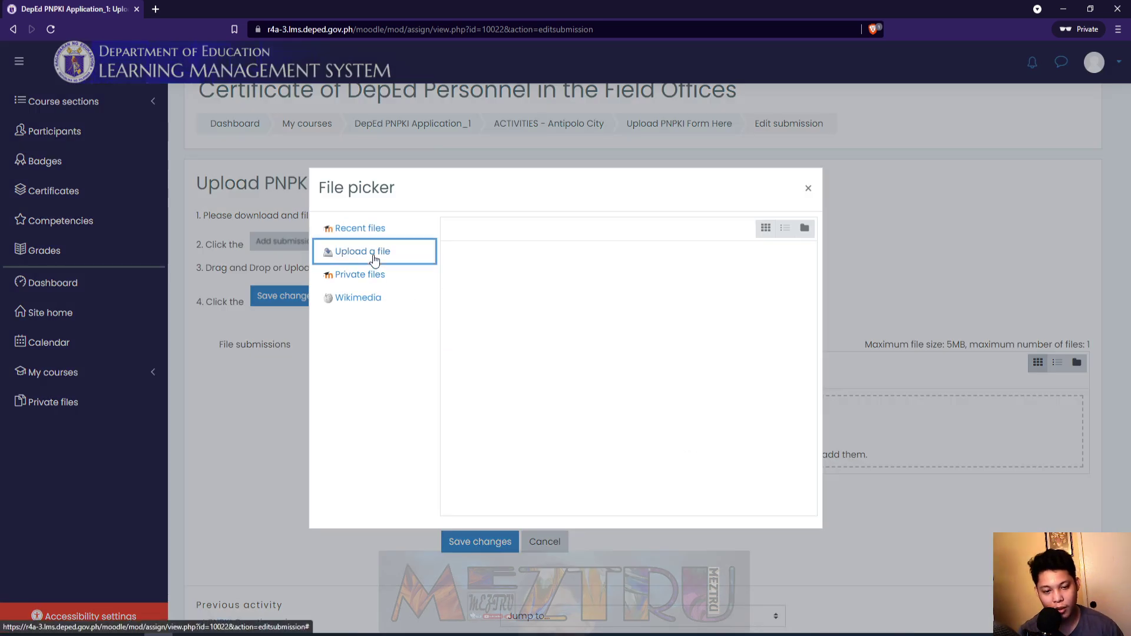
pyautogui.click(481, 293)
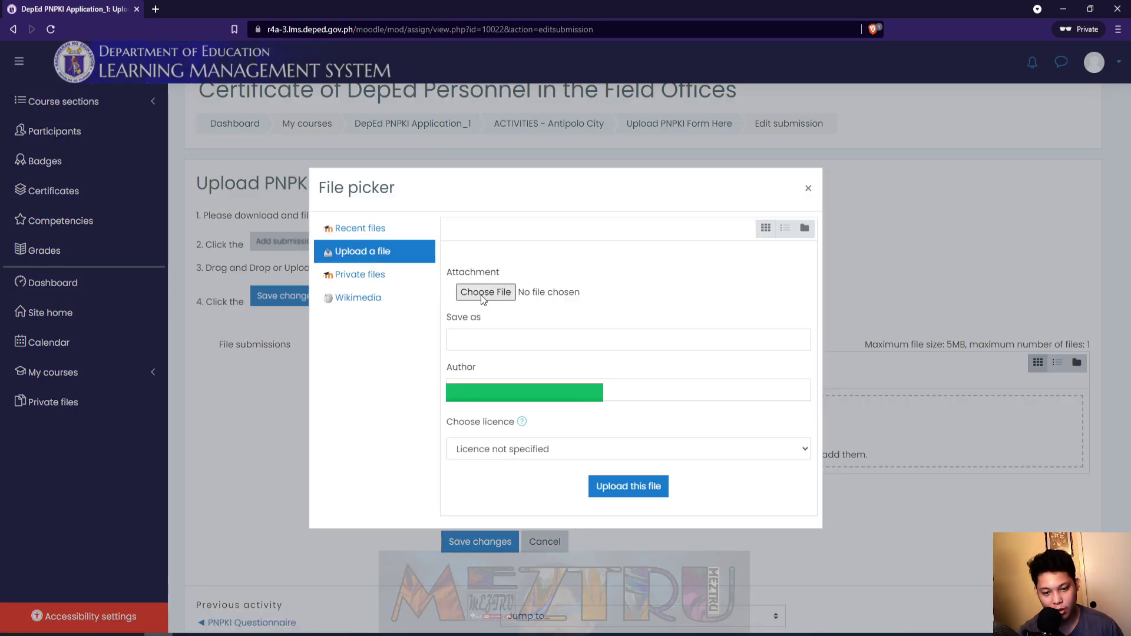
pyautogui.click(132, 99)
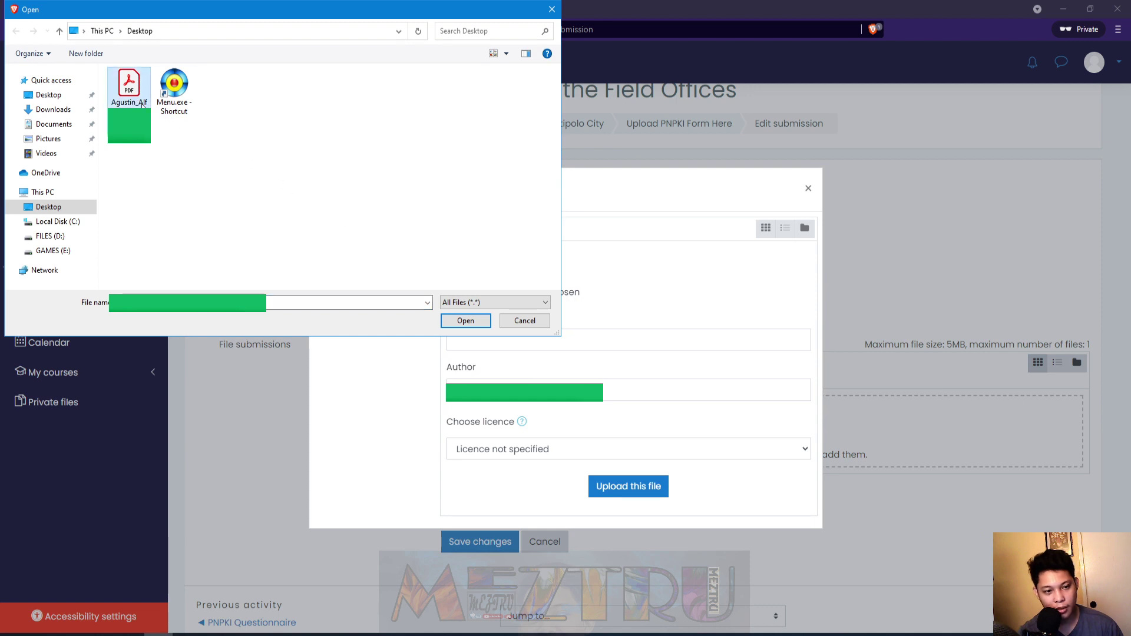
pyautogui.click(472, 322)
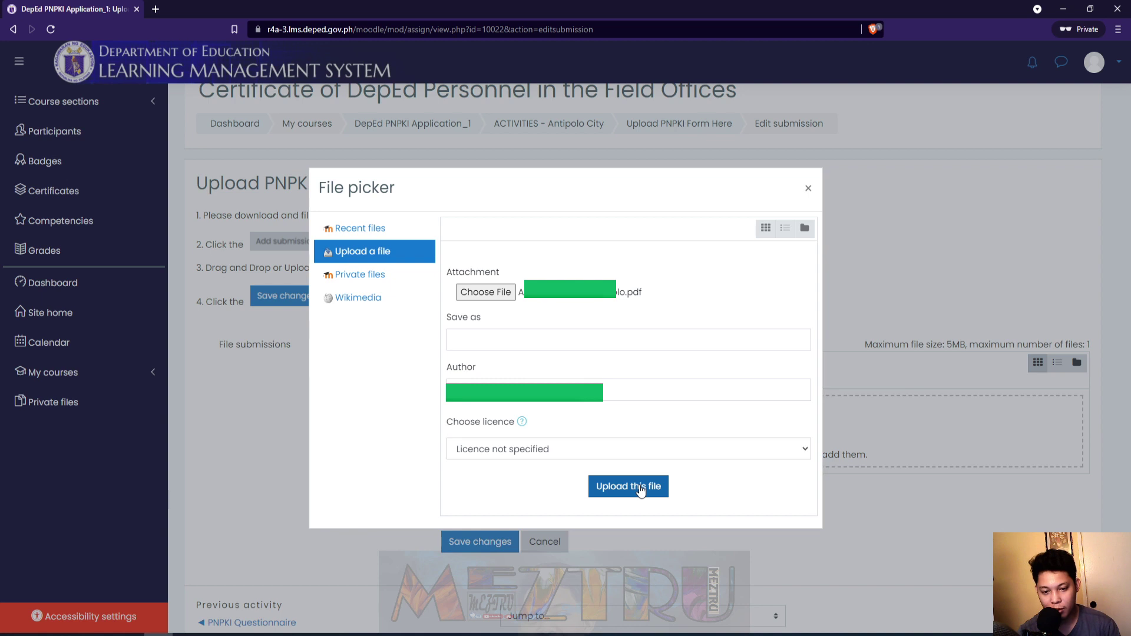
pyautogui.click(601, 487)
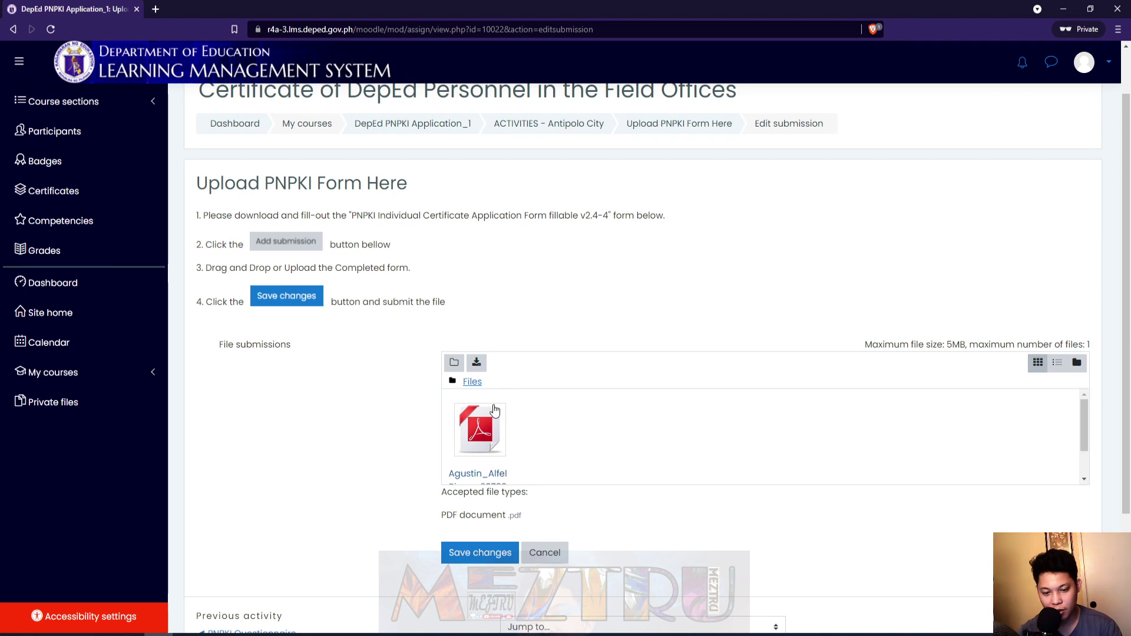
# Save the form submission and continue past the redirect page to the assignment.
pyautogui.scroll(-2, 407, 536)
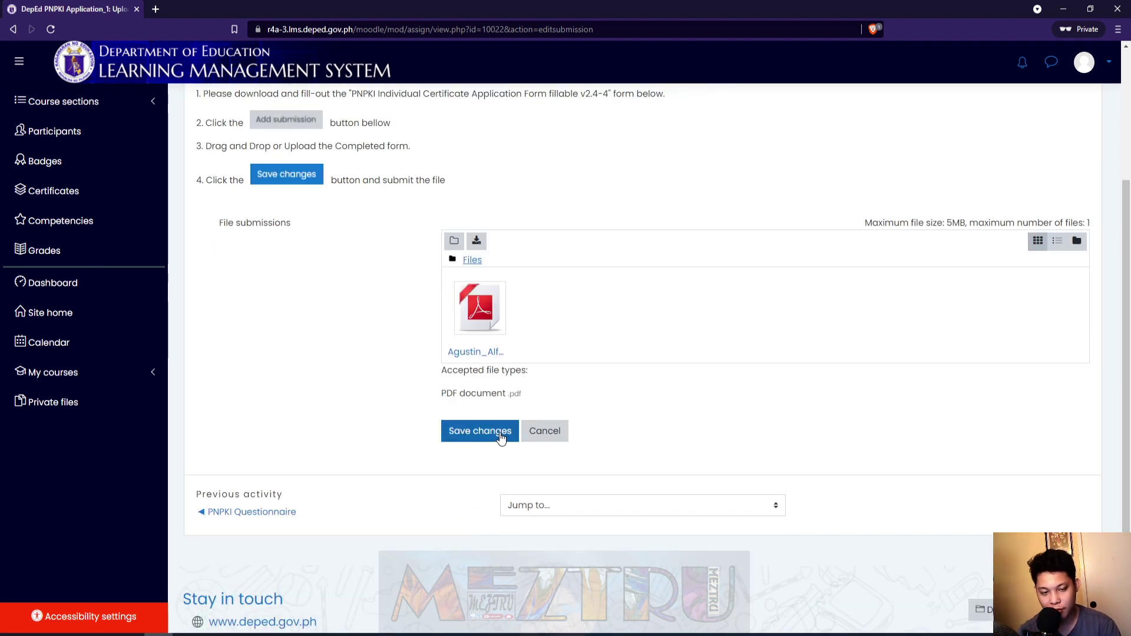
pyautogui.click(464, 434)
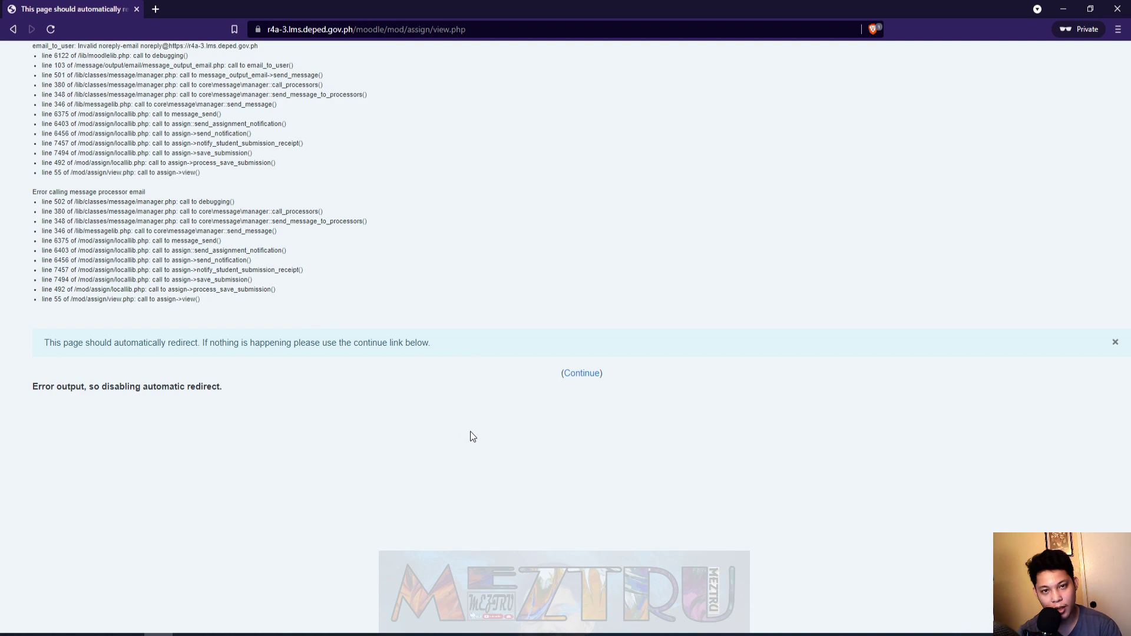
pyautogui.click(580, 376)
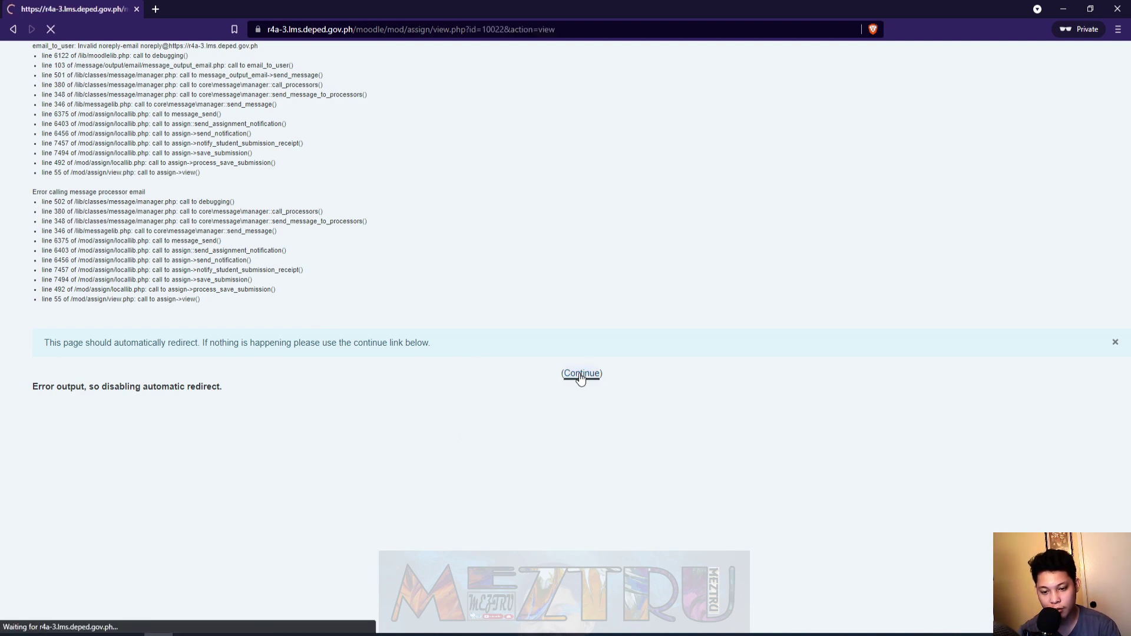